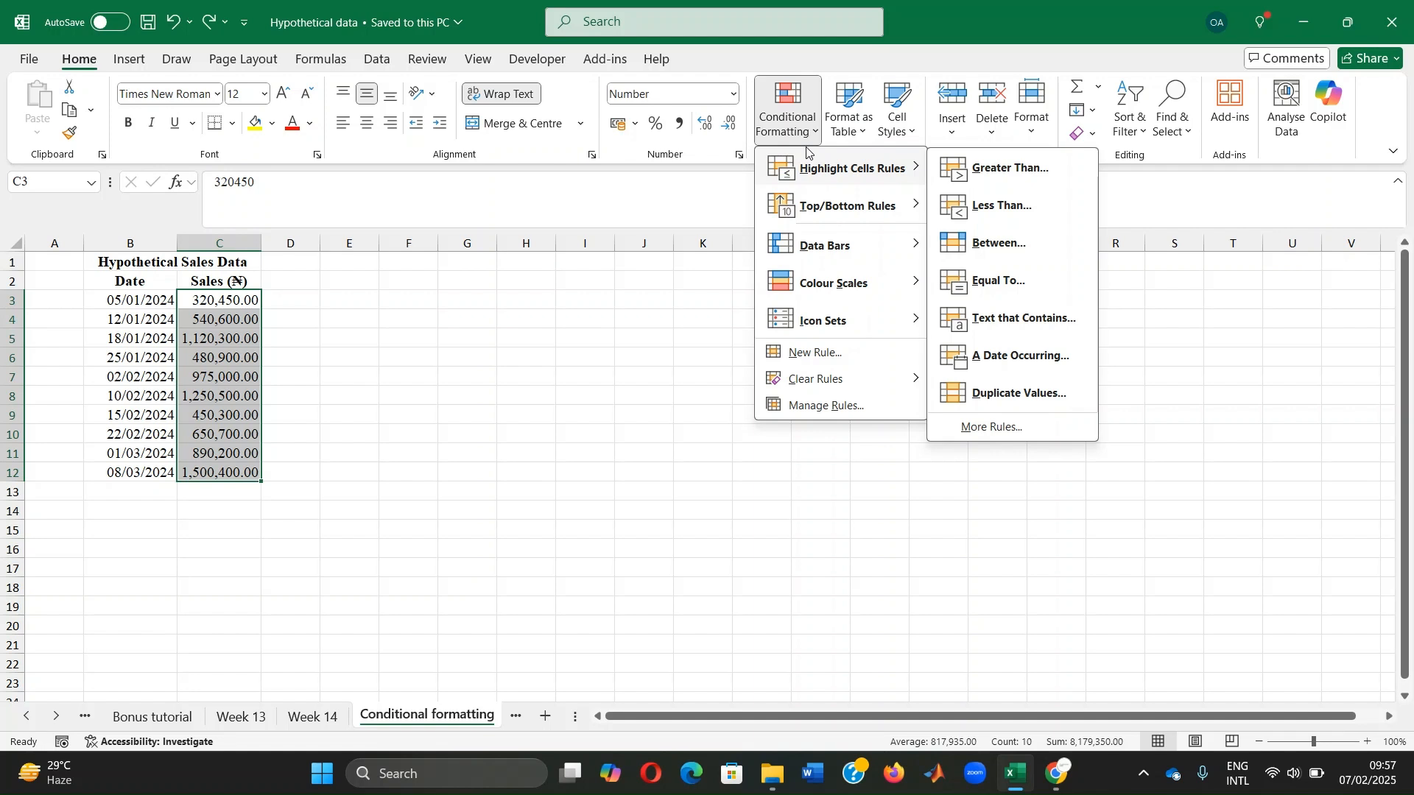
pyautogui.moveTo(813, 213)
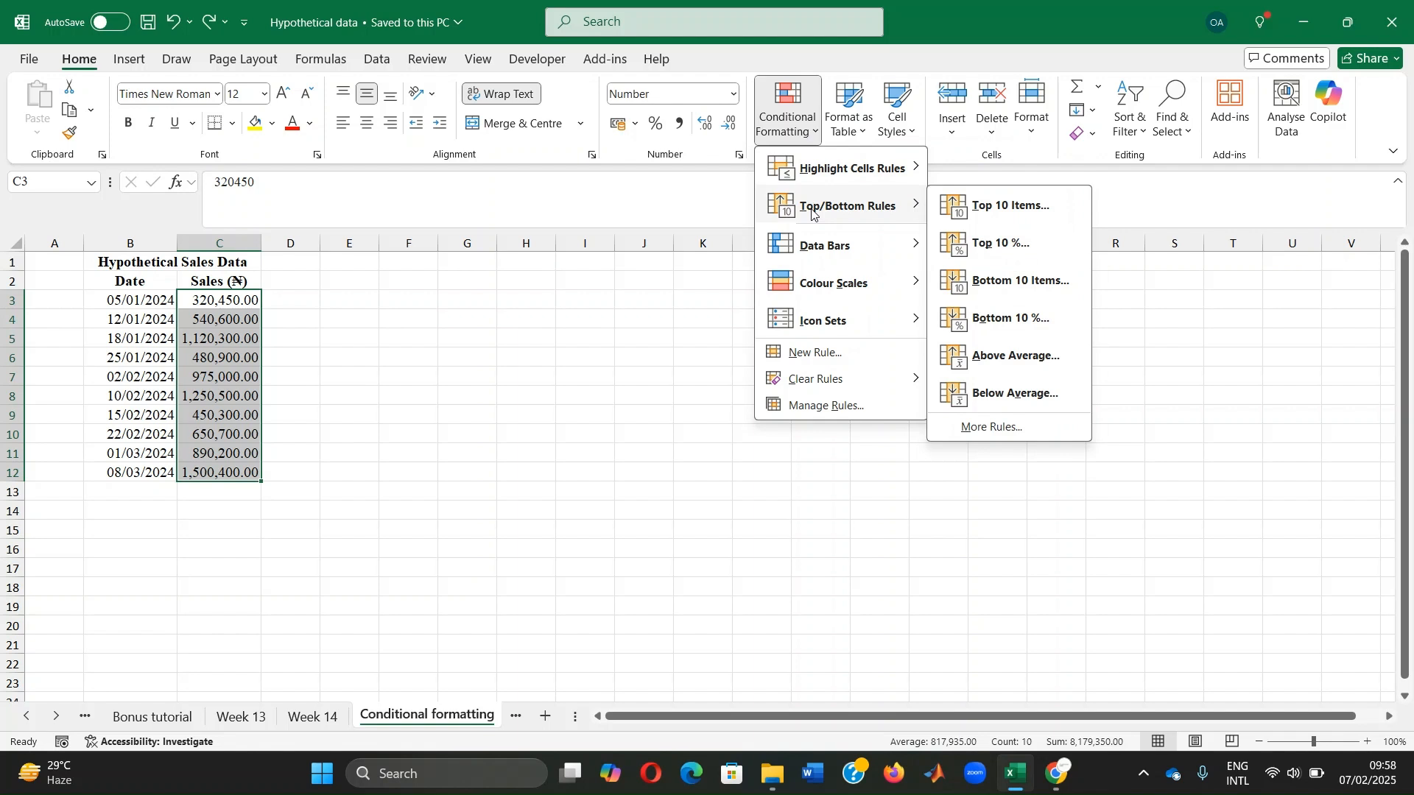
pyautogui.moveTo(822, 258)
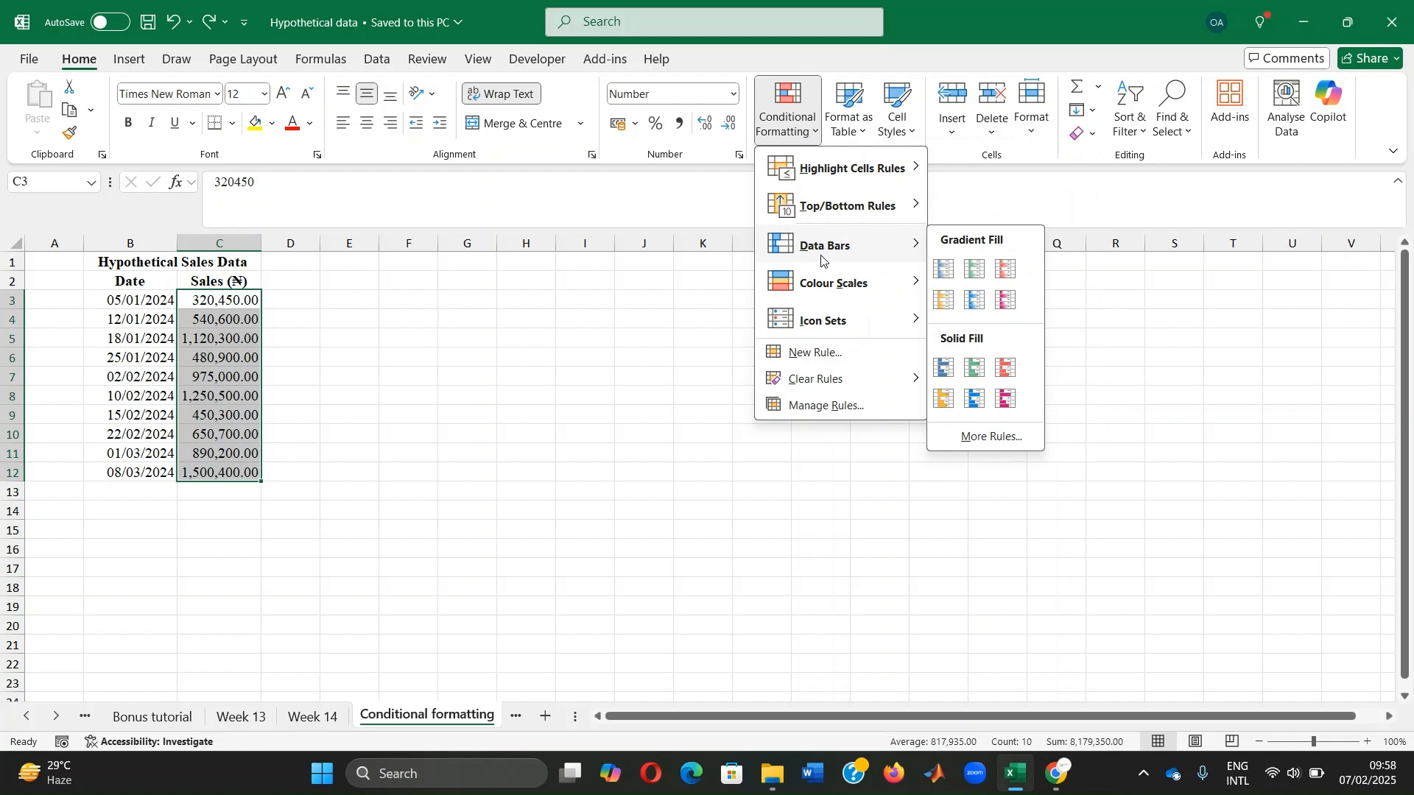
pyautogui.moveTo(828, 283)
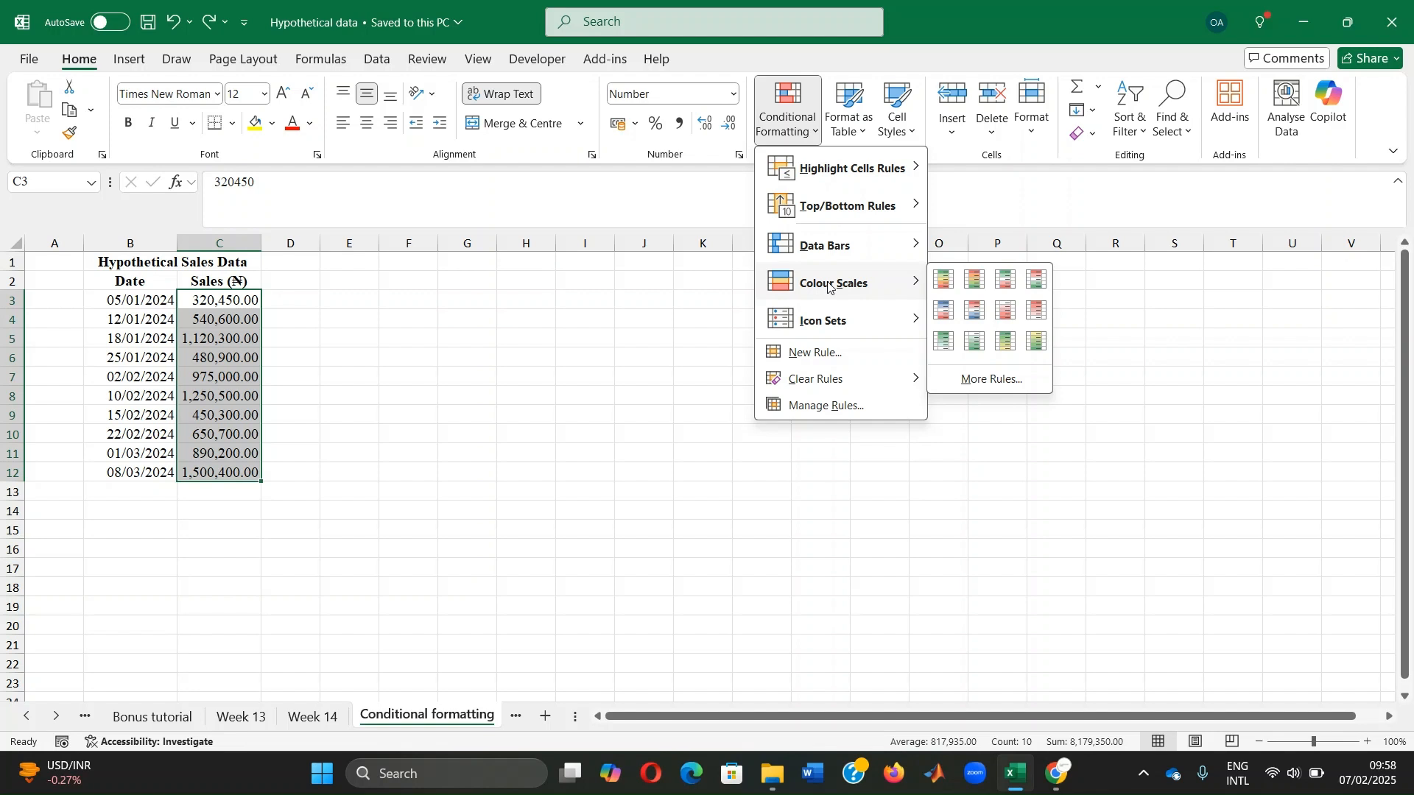
pyautogui.moveTo(826, 329)
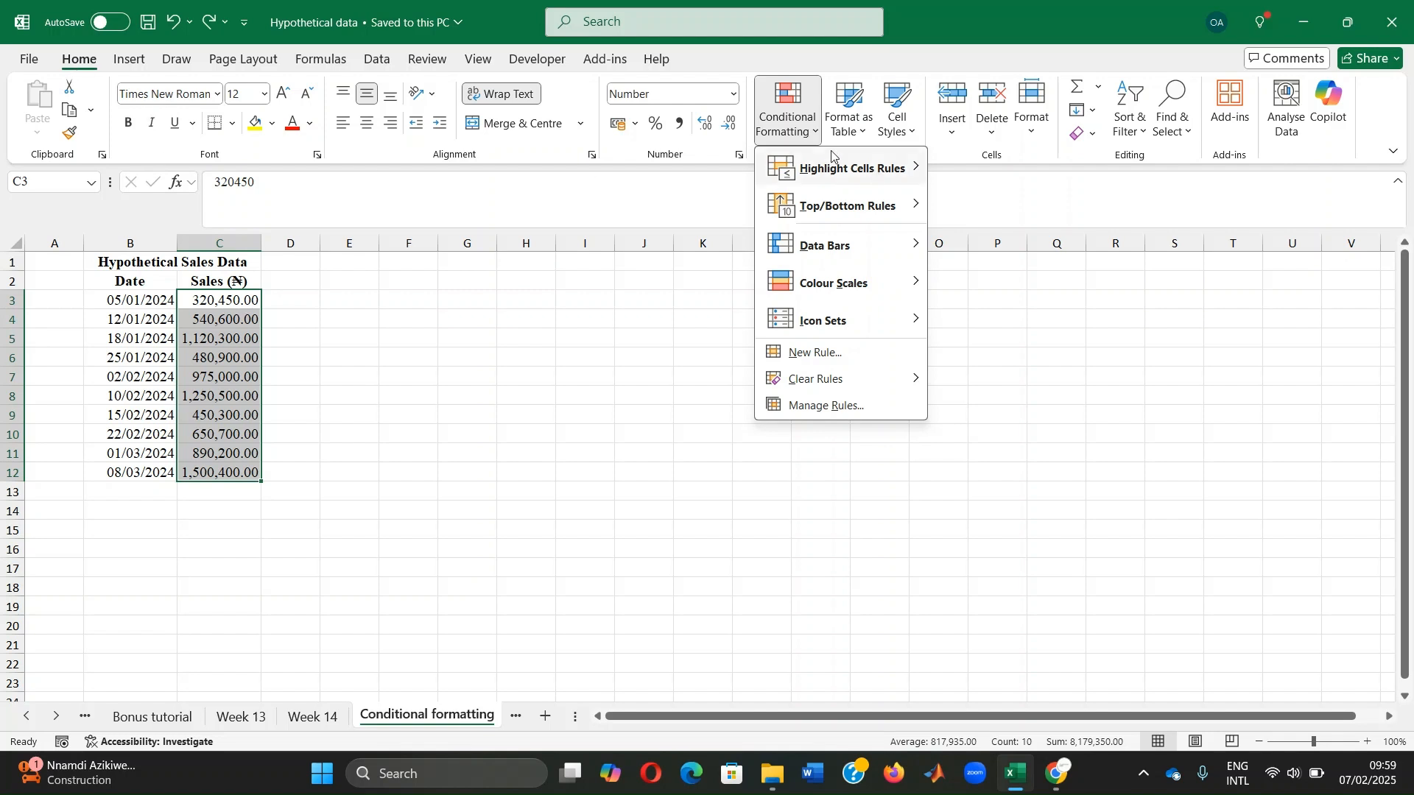
# - Add a Greater Than highlight rule to sales cells C3:C12 for values above 1000000 with Green Fill with Dark Green Text
pyautogui.click(788, 130)
pyautogui.click(786, 128)
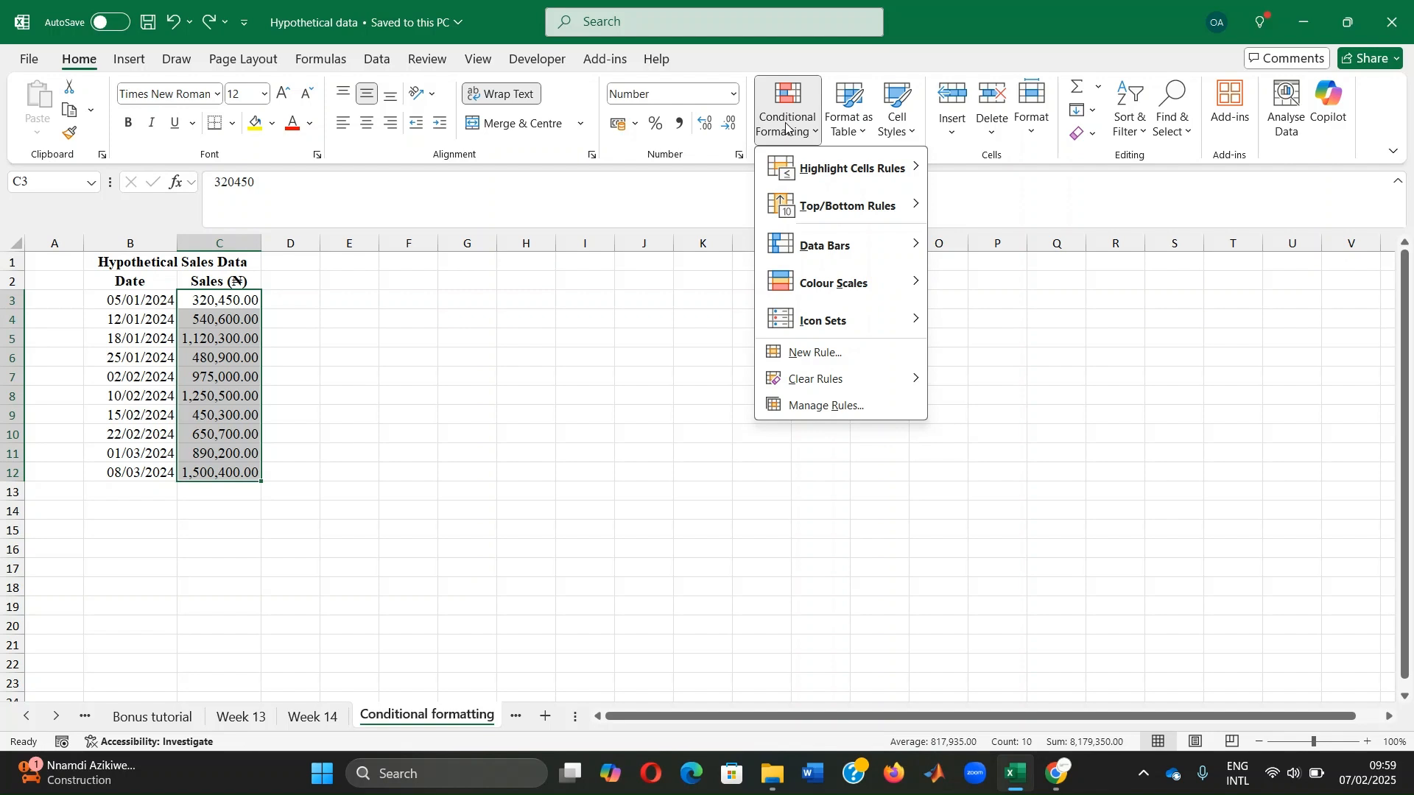
pyautogui.moveTo(910, 171)
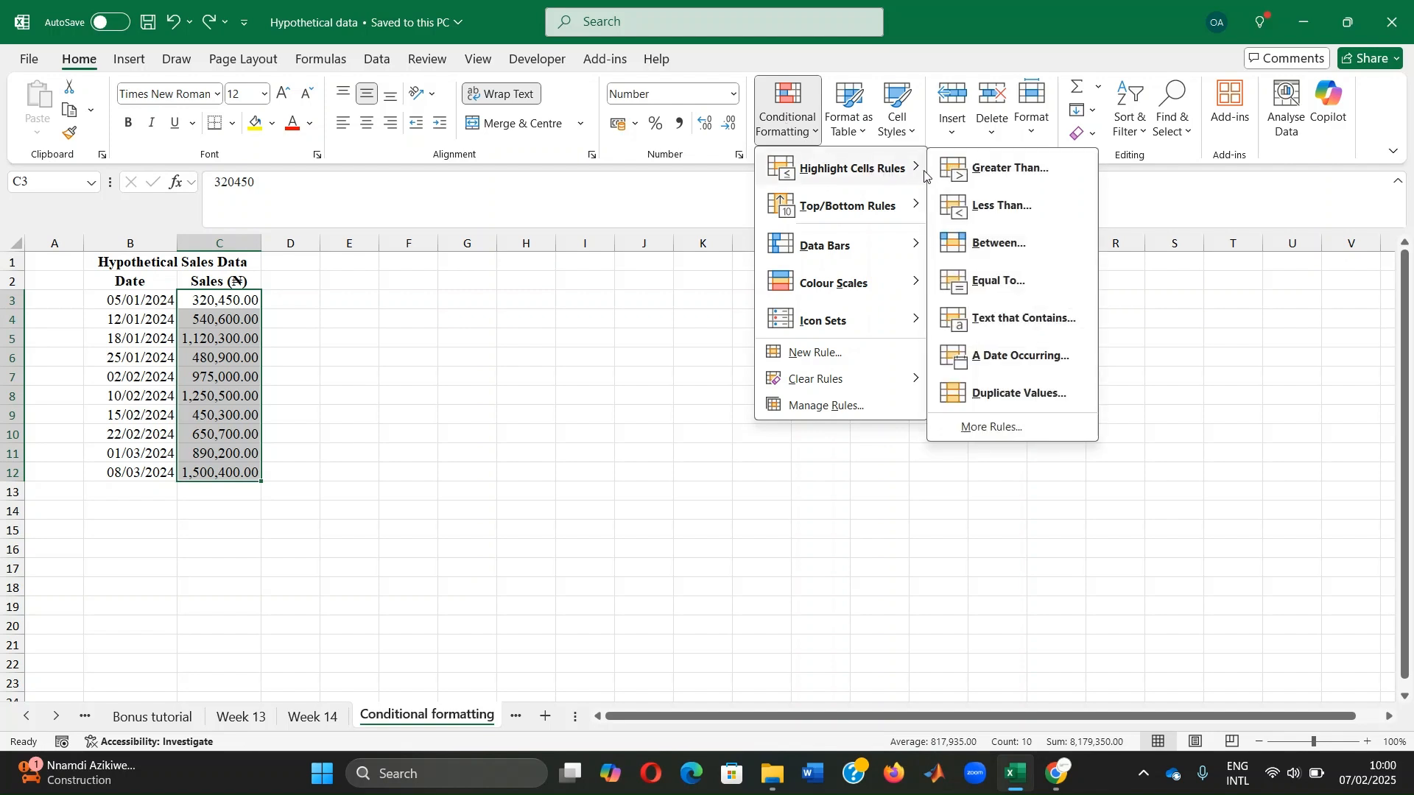
pyautogui.click(1003, 169)
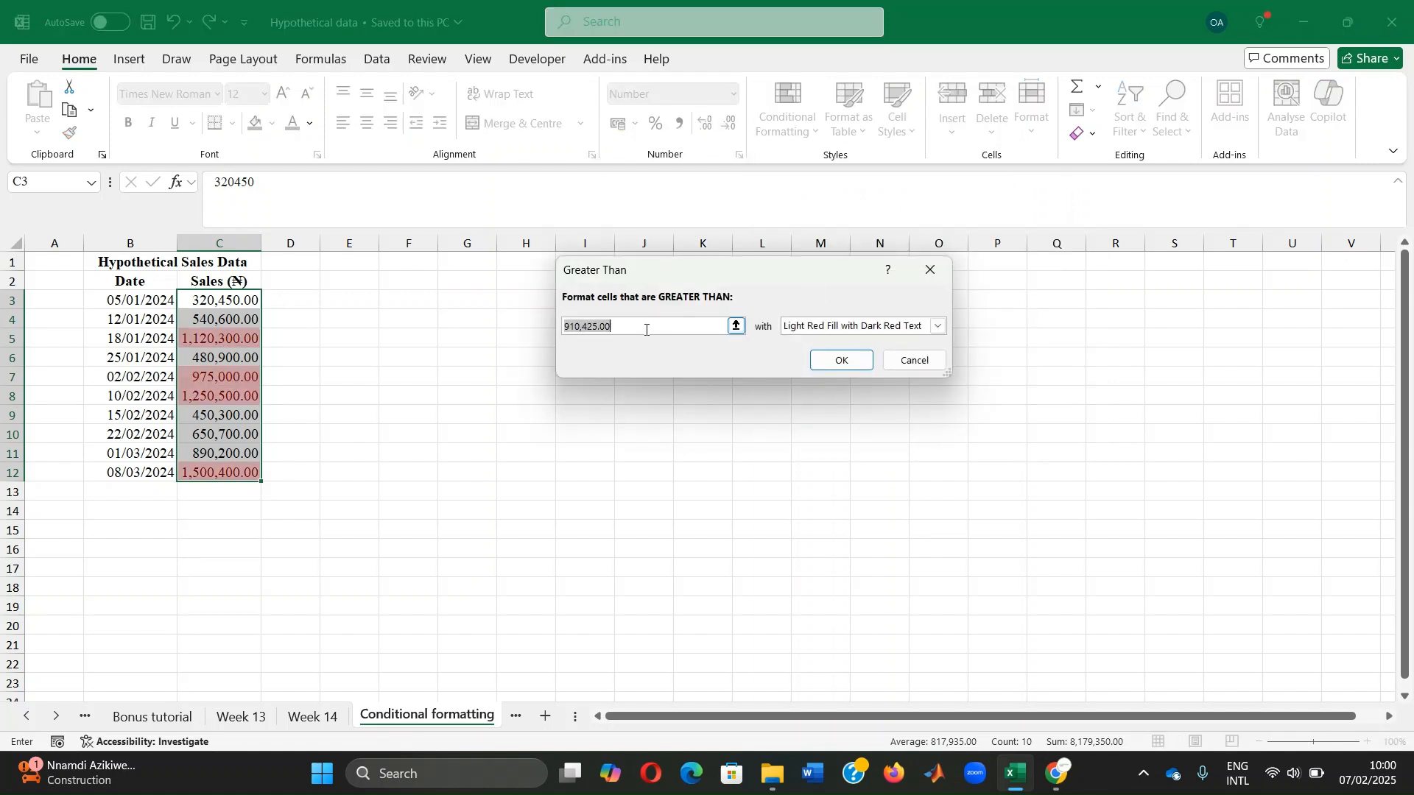
pyautogui.write('1')
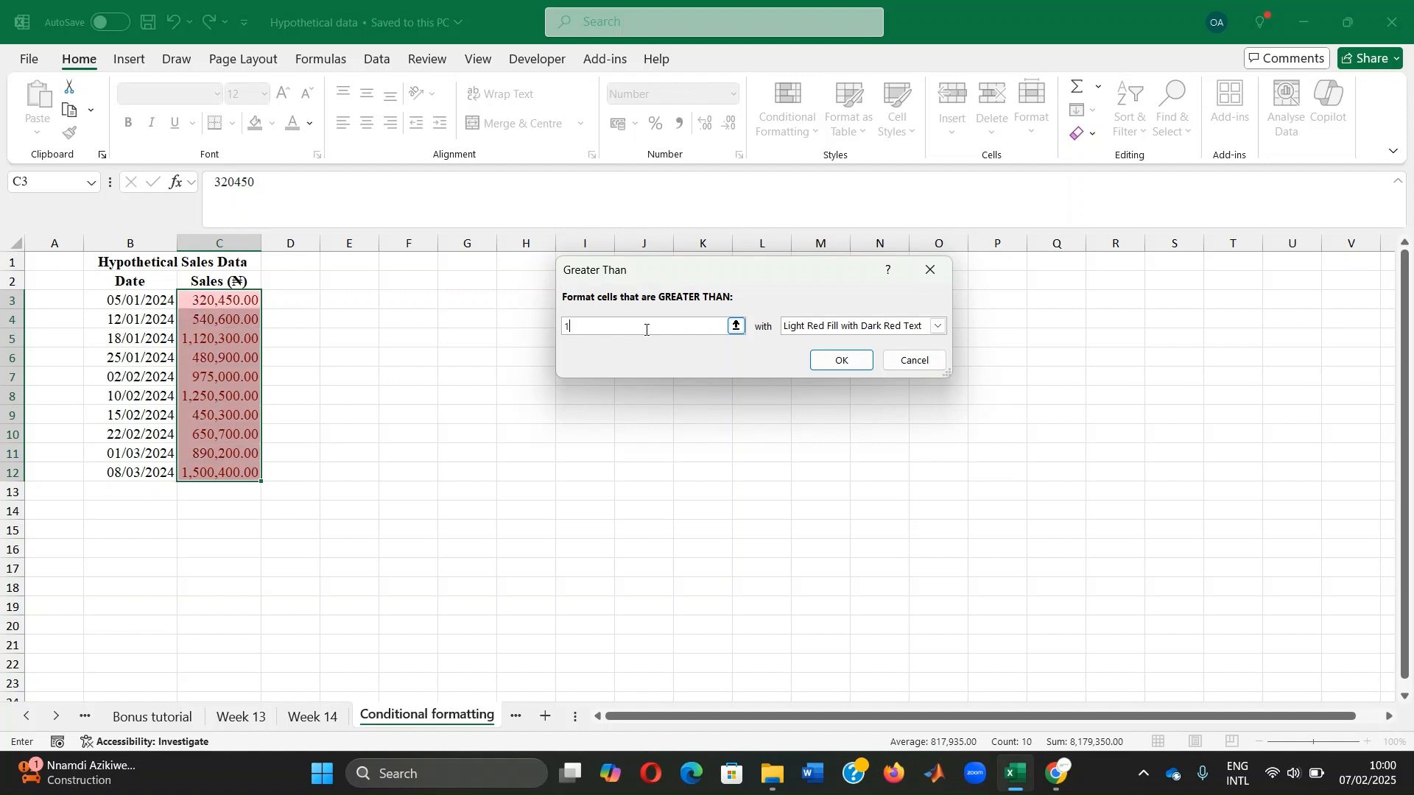
pyautogui.write('000000')
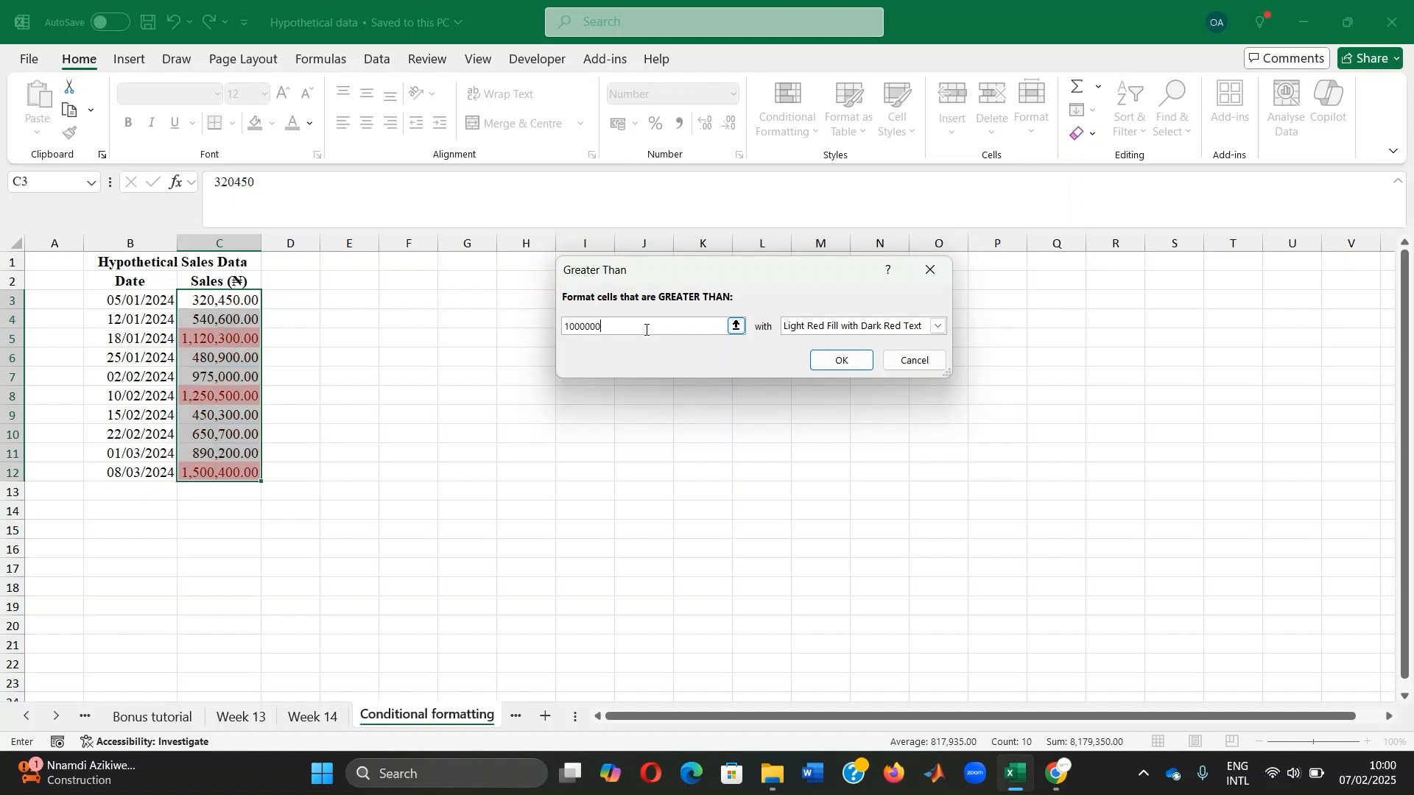
pyautogui.click(937, 327)
pyautogui.click(873, 368)
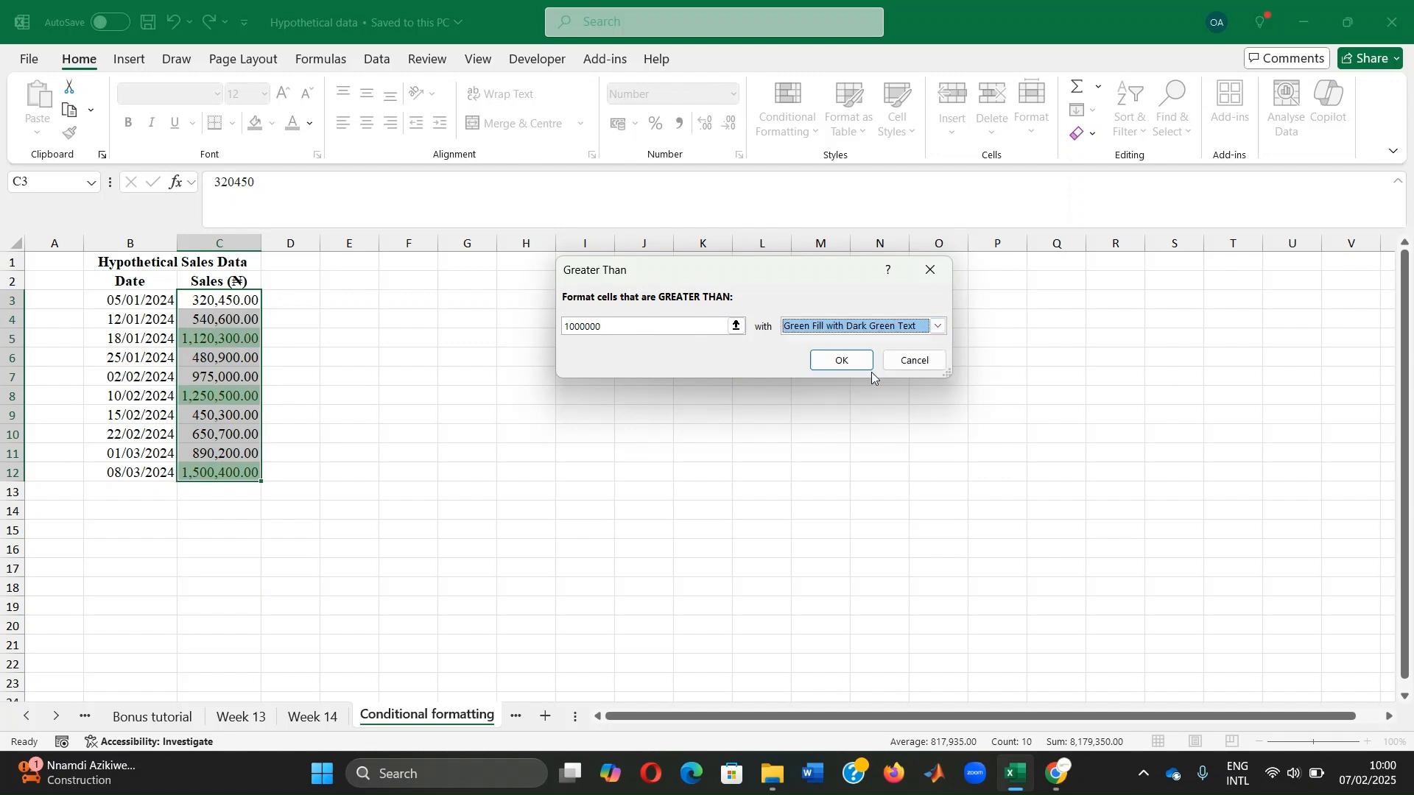
pyautogui.click(835, 361)
# - Add a Less Than highlight rule to sales cells C3:C12 for values below 500000 with Light Red Fill with Dark Red Text
pyautogui.click(787, 117)
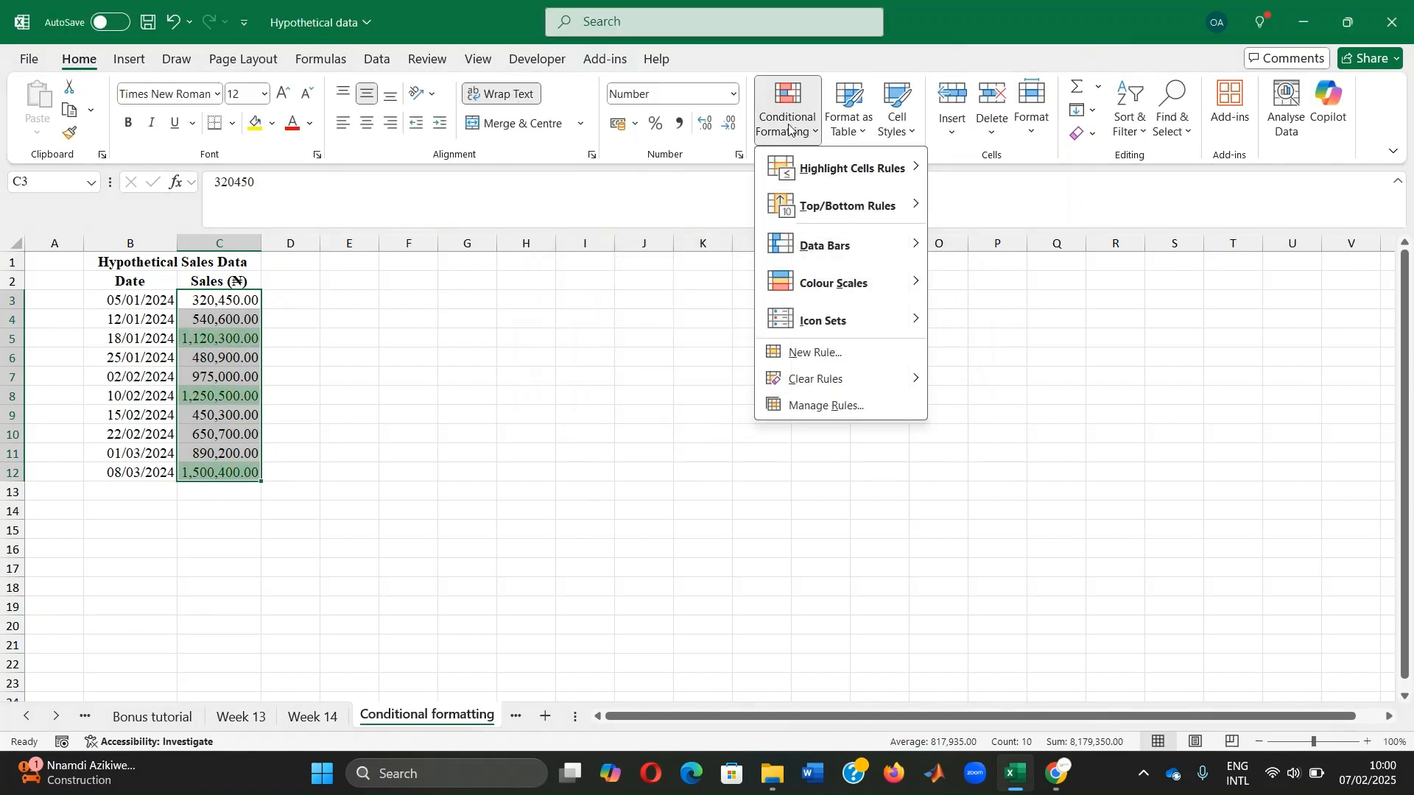
pyautogui.moveTo(845, 182)
pyautogui.click(982, 200)
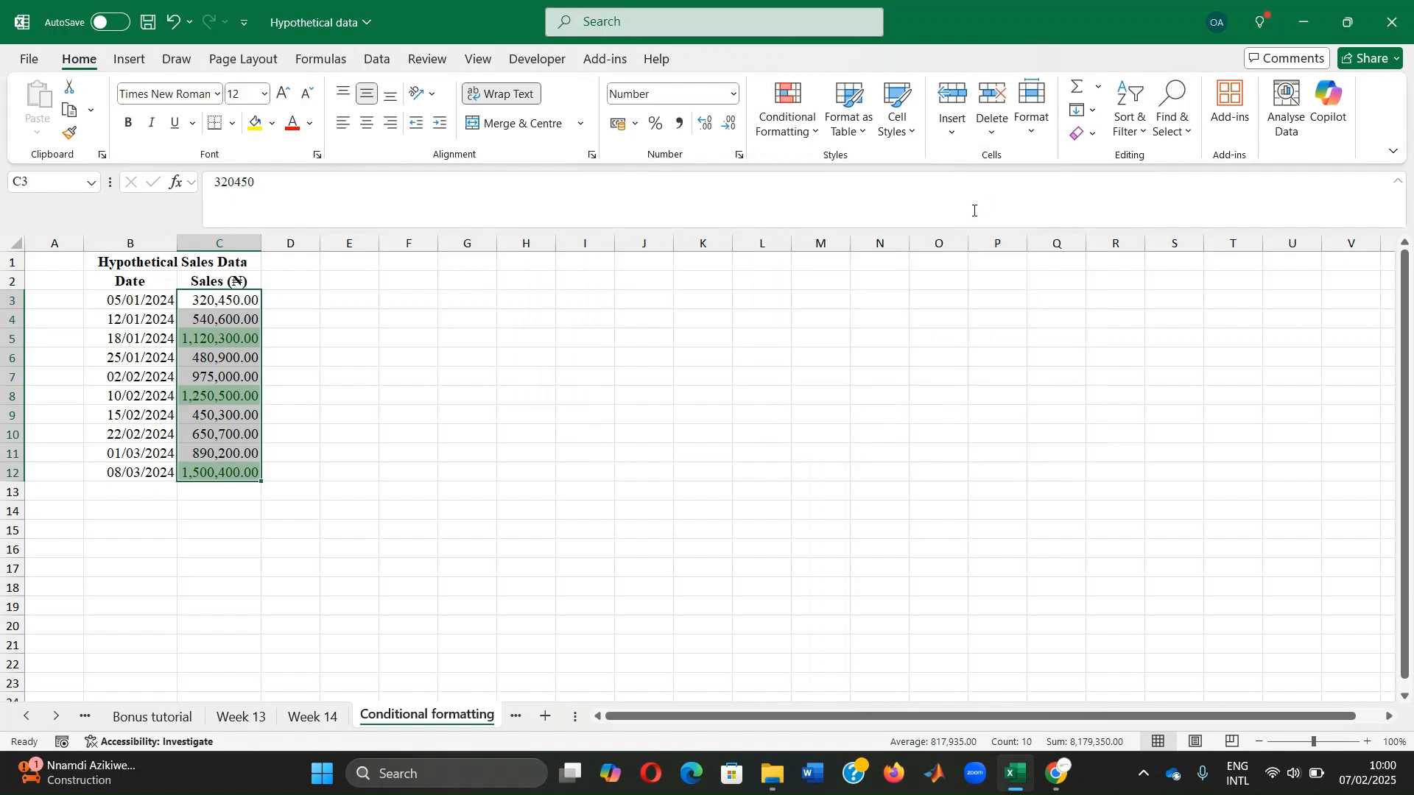
pyautogui.write('500')
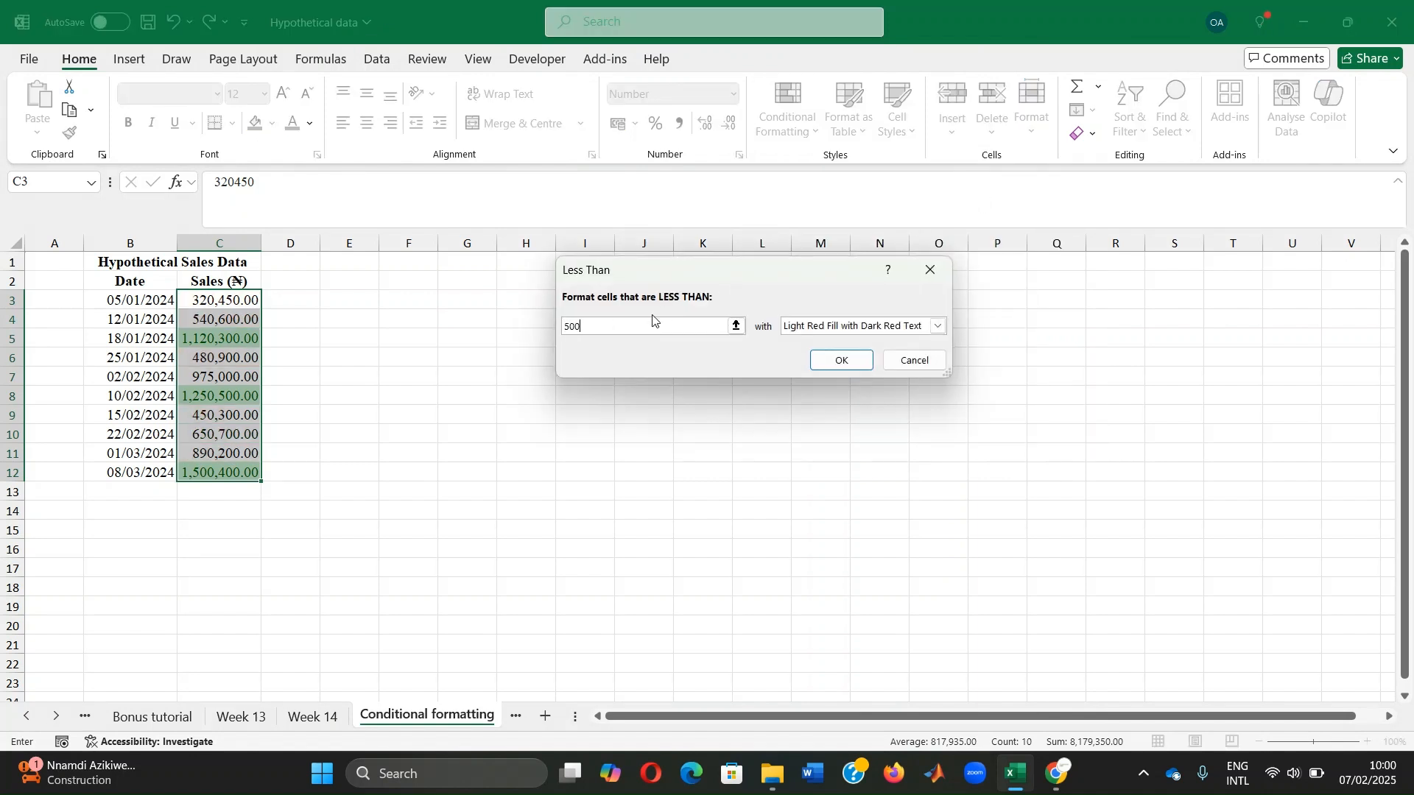
pyautogui.write('000')
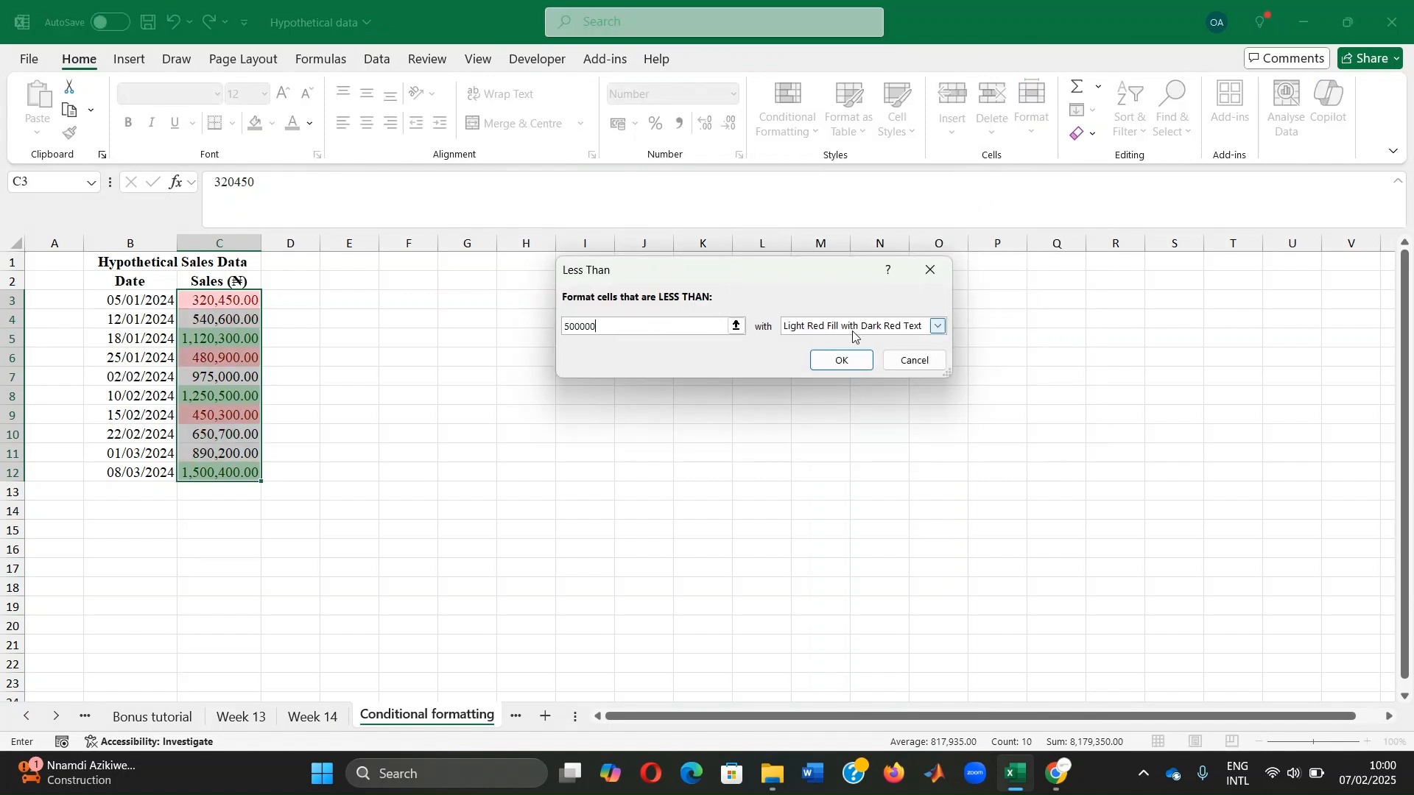
pyautogui.click(838, 361)
pyautogui.click(501, 391)
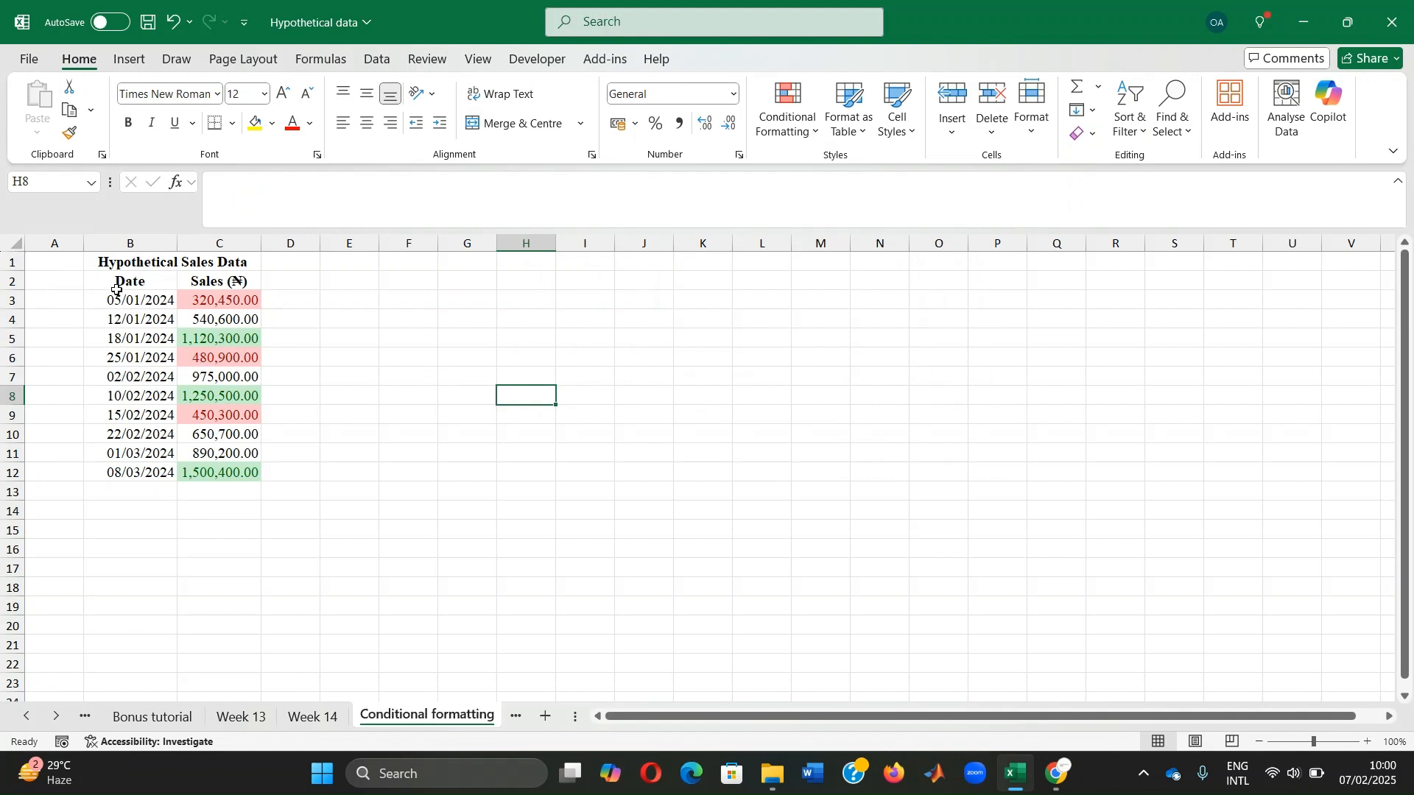
# - Add an A Date Occurring highlight rule to dates B3:B12 for Yesterday with Light Red Fill with Dark Red Text
pyautogui.moveTo(116, 289); pyautogui.dragTo(124, 395)
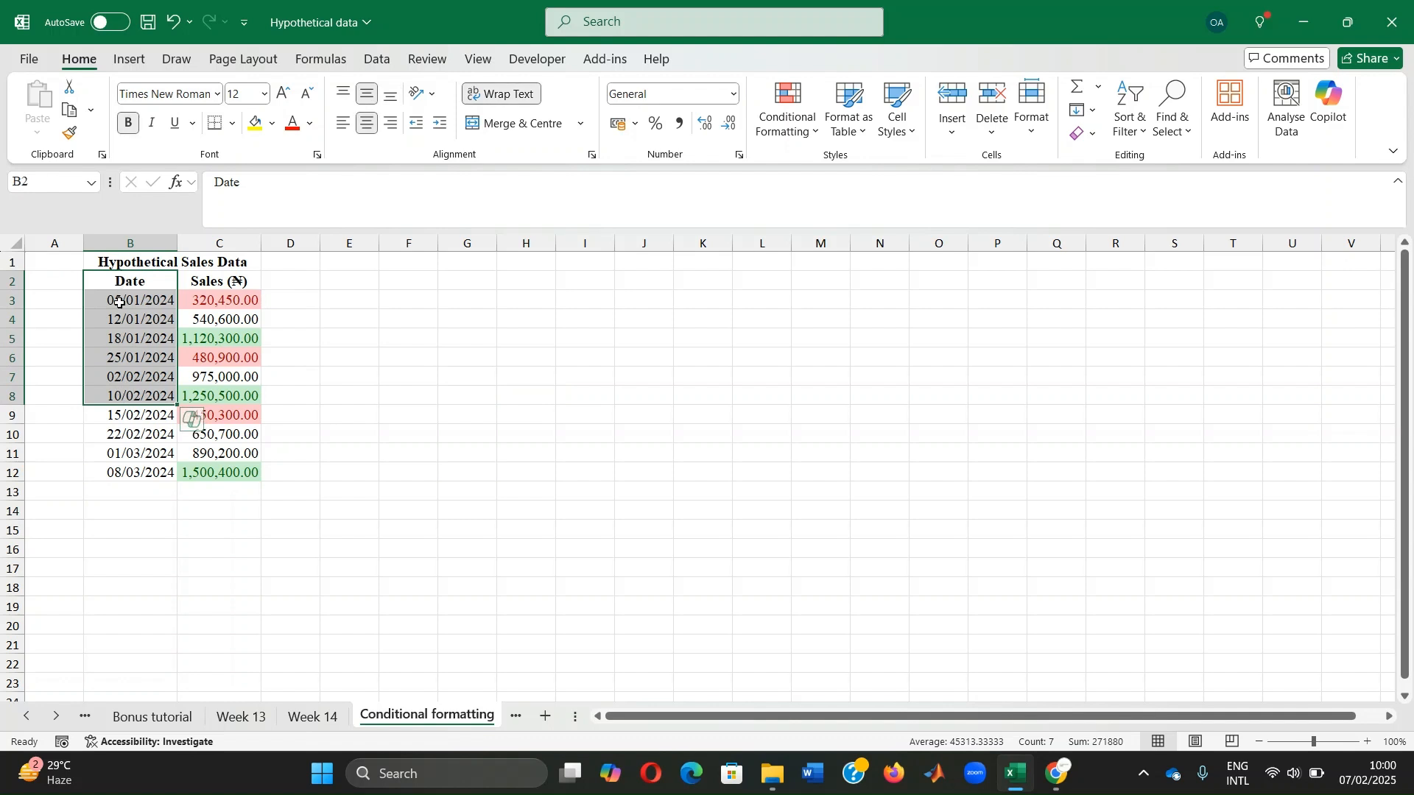
pyautogui.moveTo(119, 303); pyautogui.dragTo(119, 475)
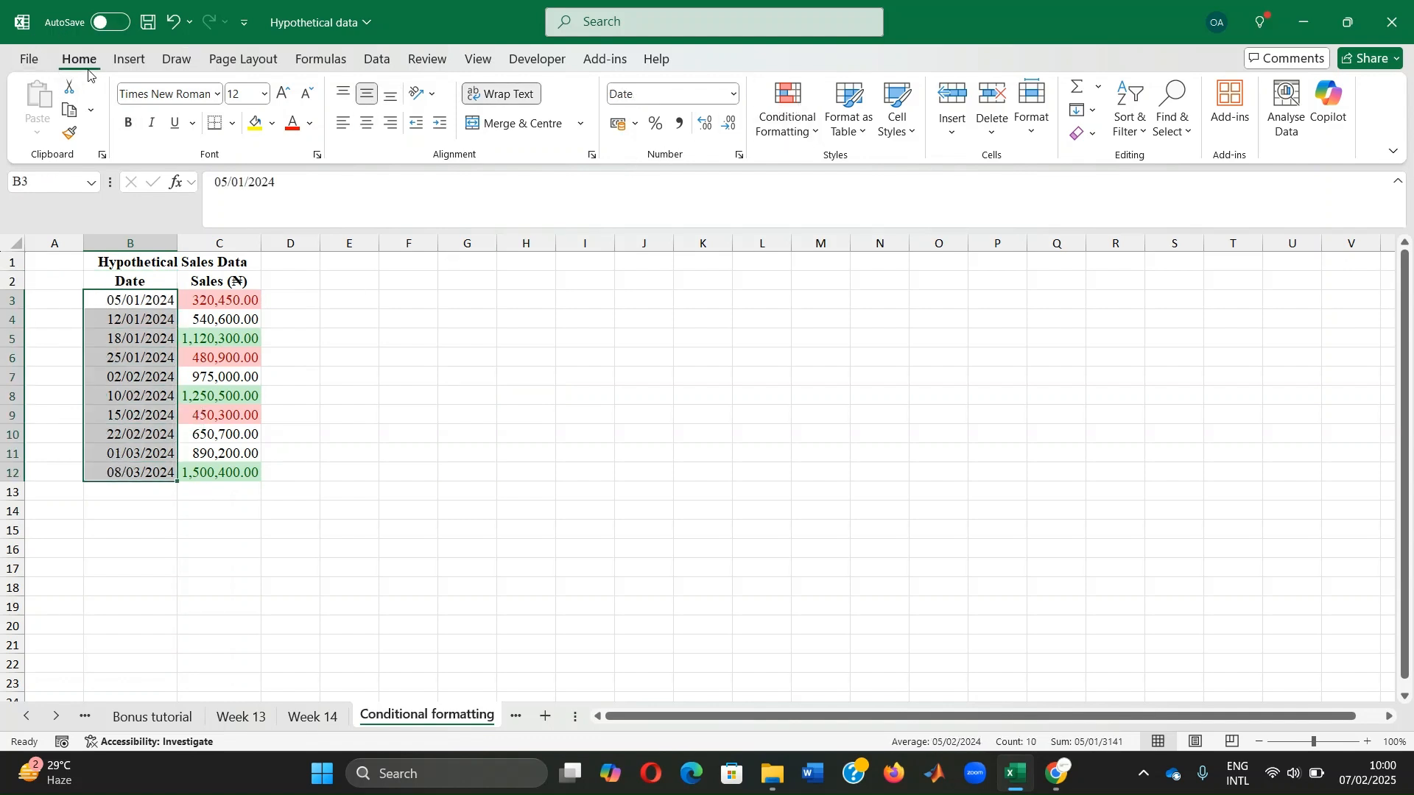
pyautogui.click(799, 137)
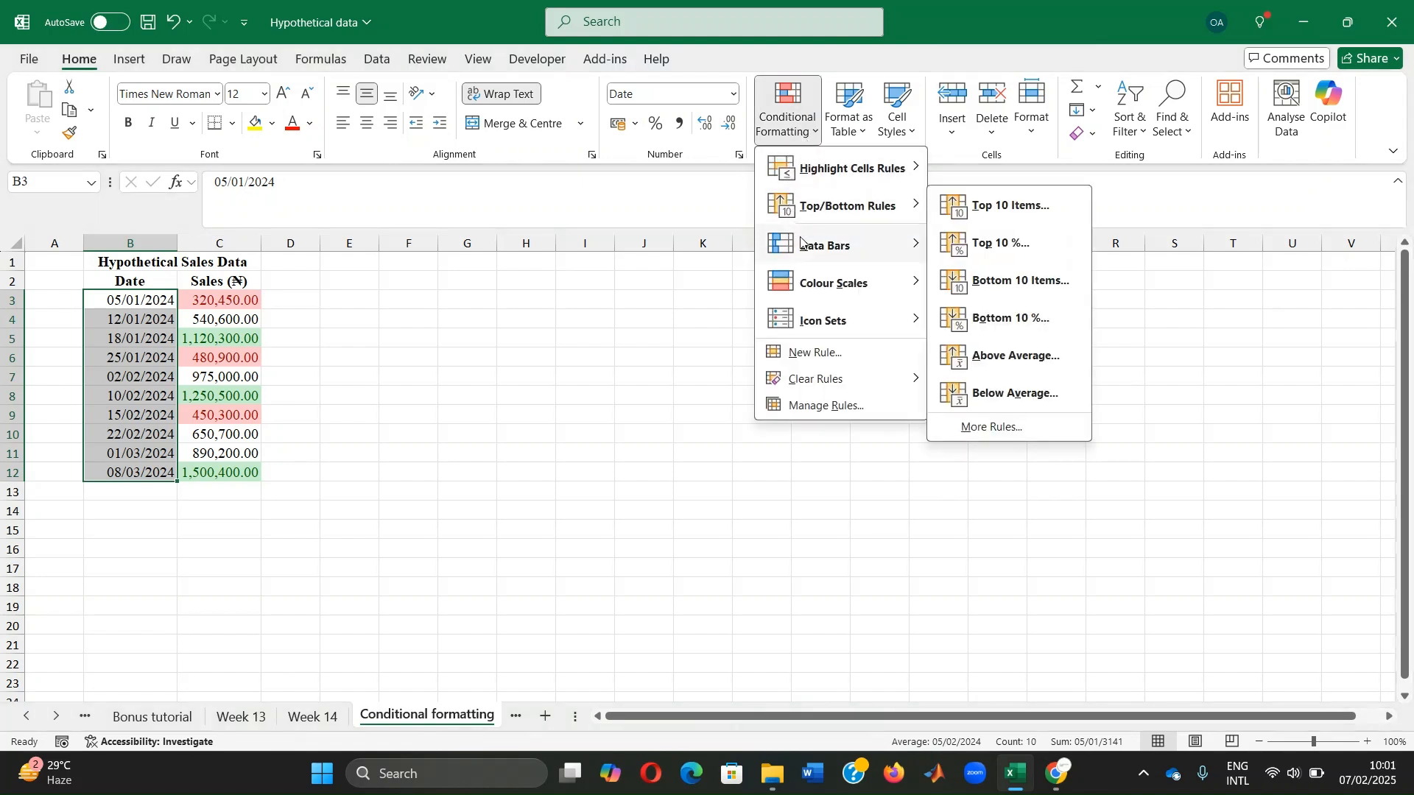
pyautogui.moveTo(817, 252)
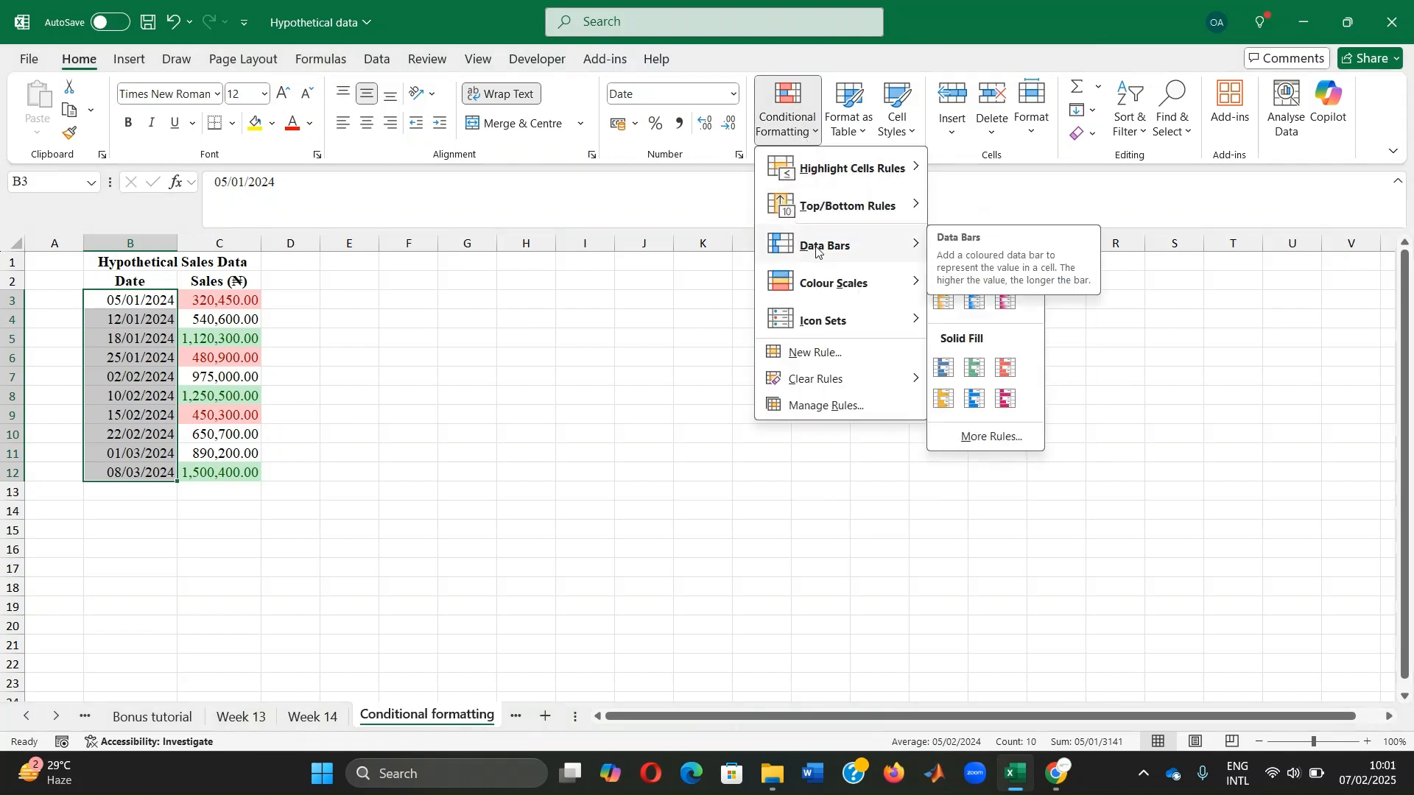
pyautogui.moveTo(883, 169)
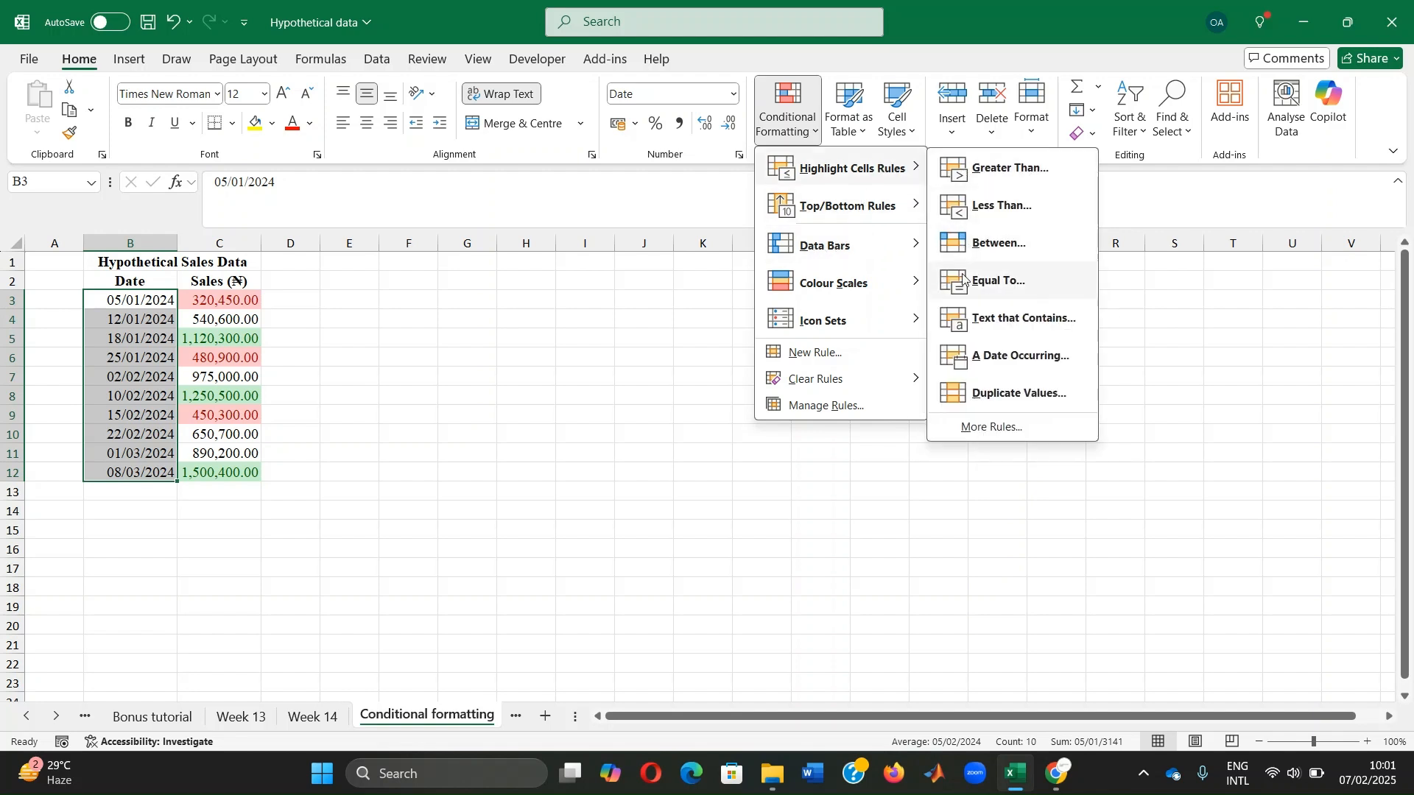
pyautogui.click(990, 358)
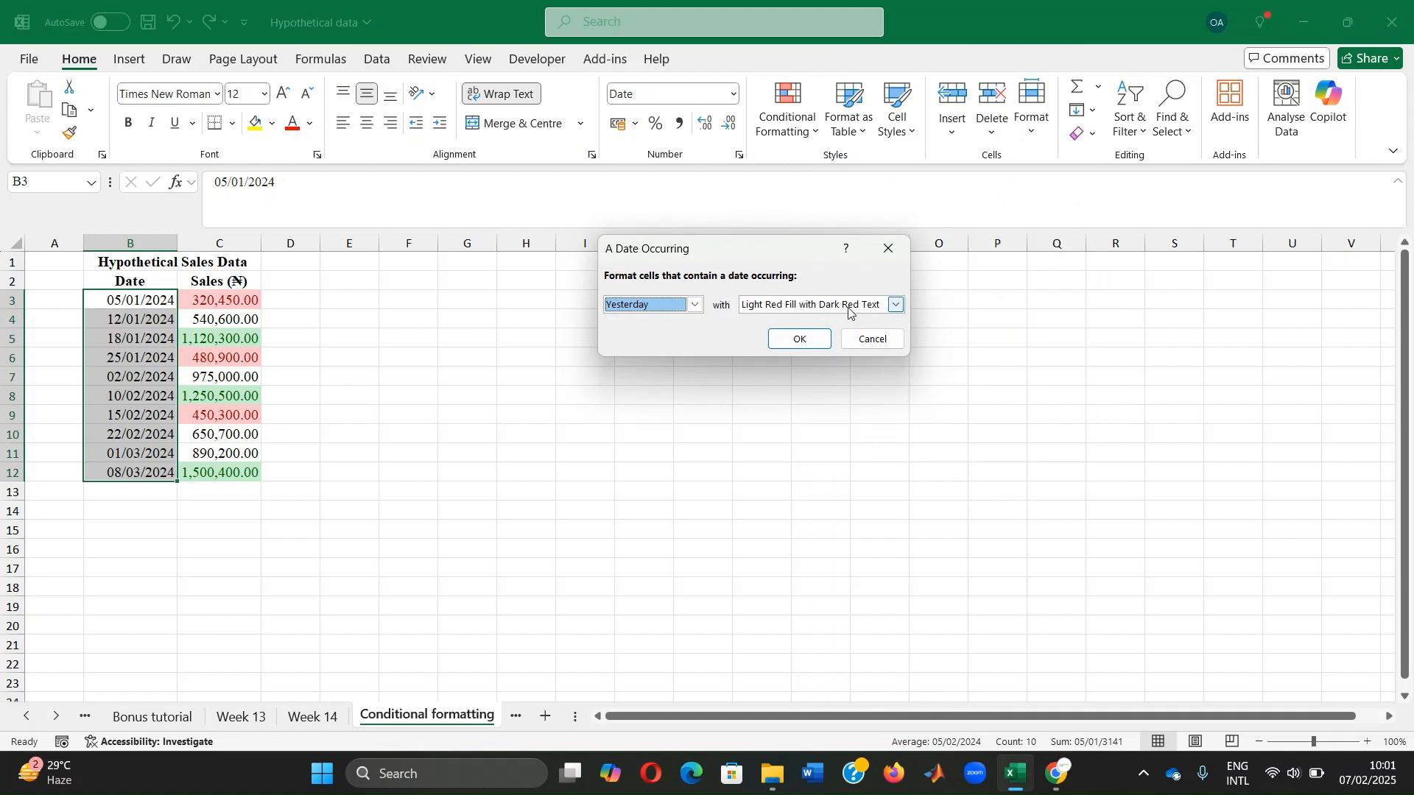
pyautogui.click(810, 340)
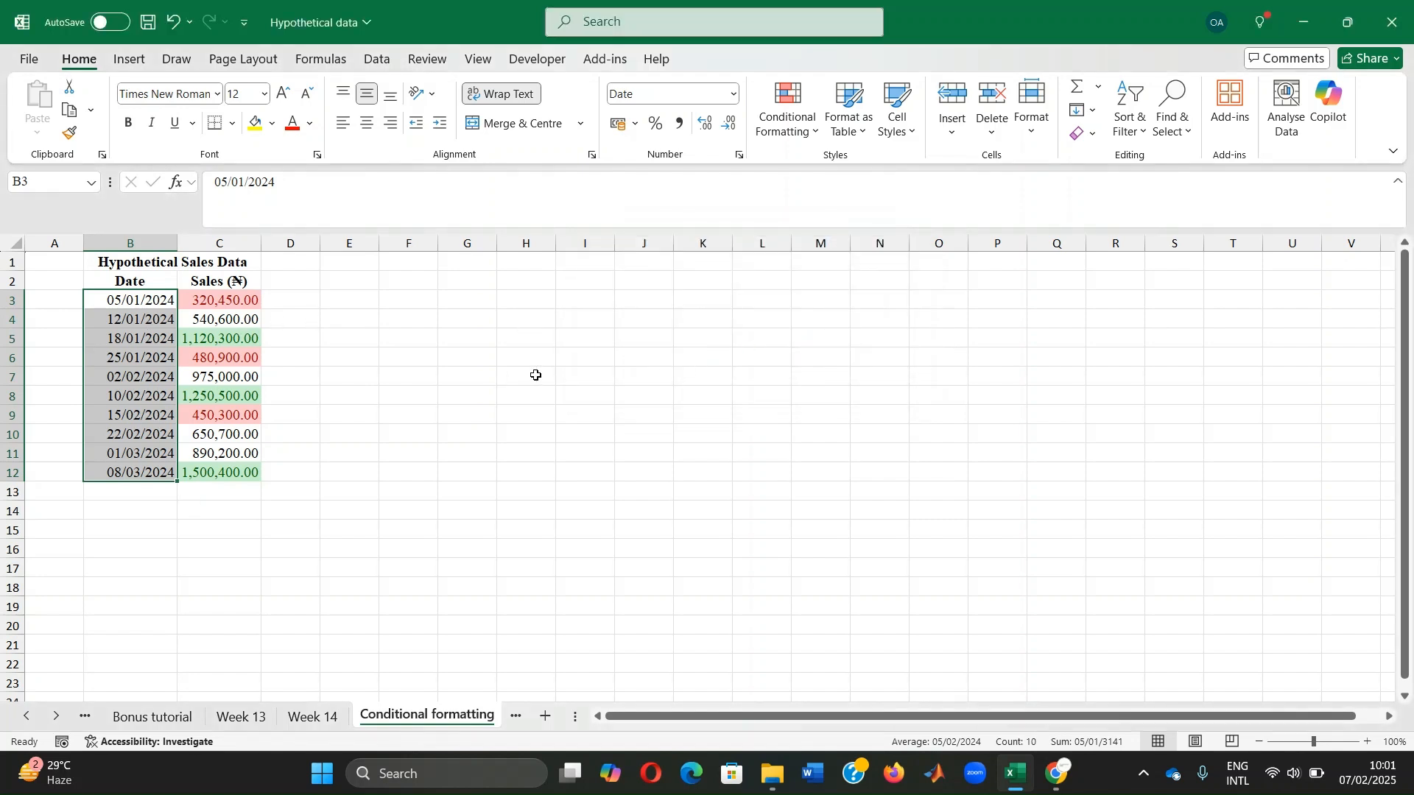
# - Change the dates in B3, B4 and B5 to 05/01/2025, 12/01/2025 and 18/01/2025
pyautogui.click(136, 302)
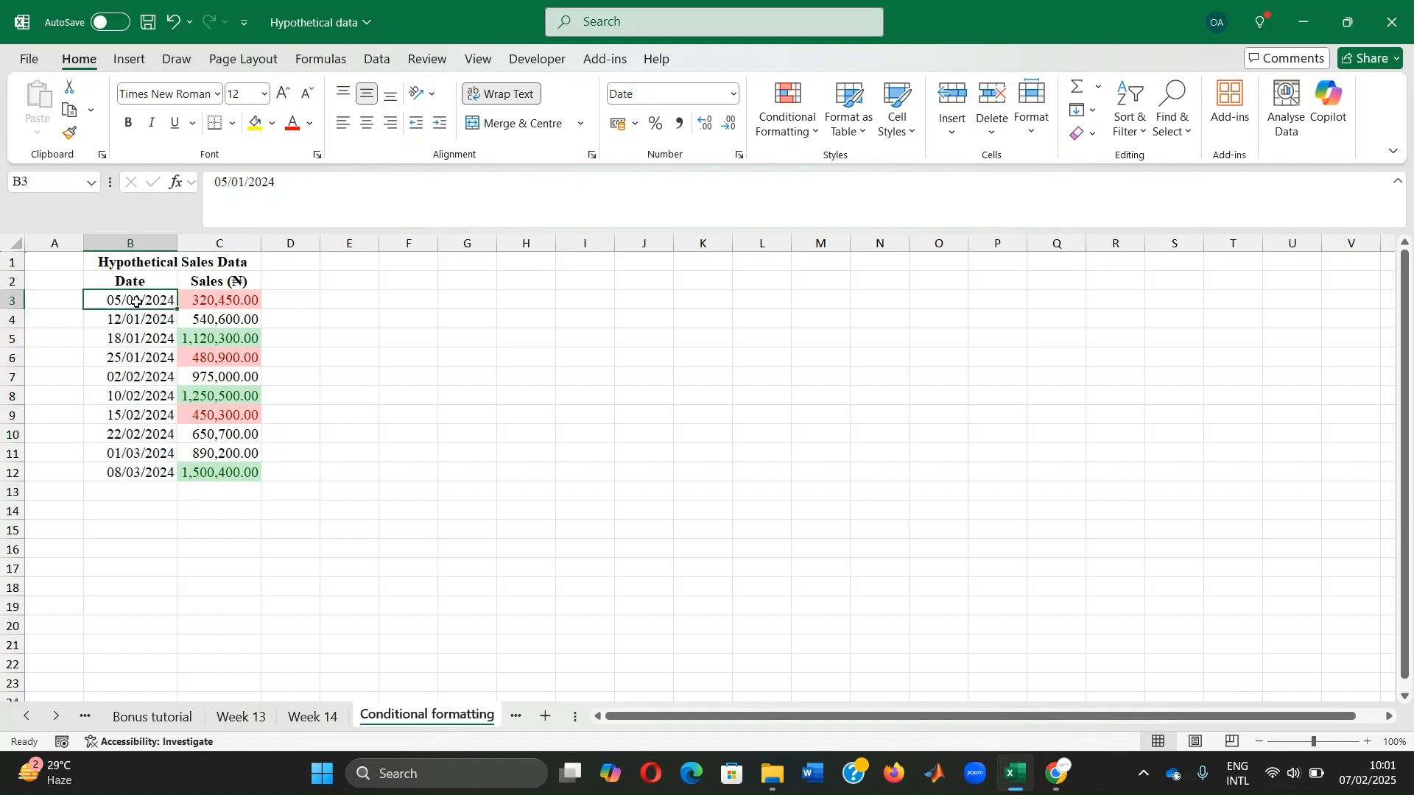
pyautogui.click(281, 184)
pyautogui.press('BackSpace')
pyautogui.write('5')
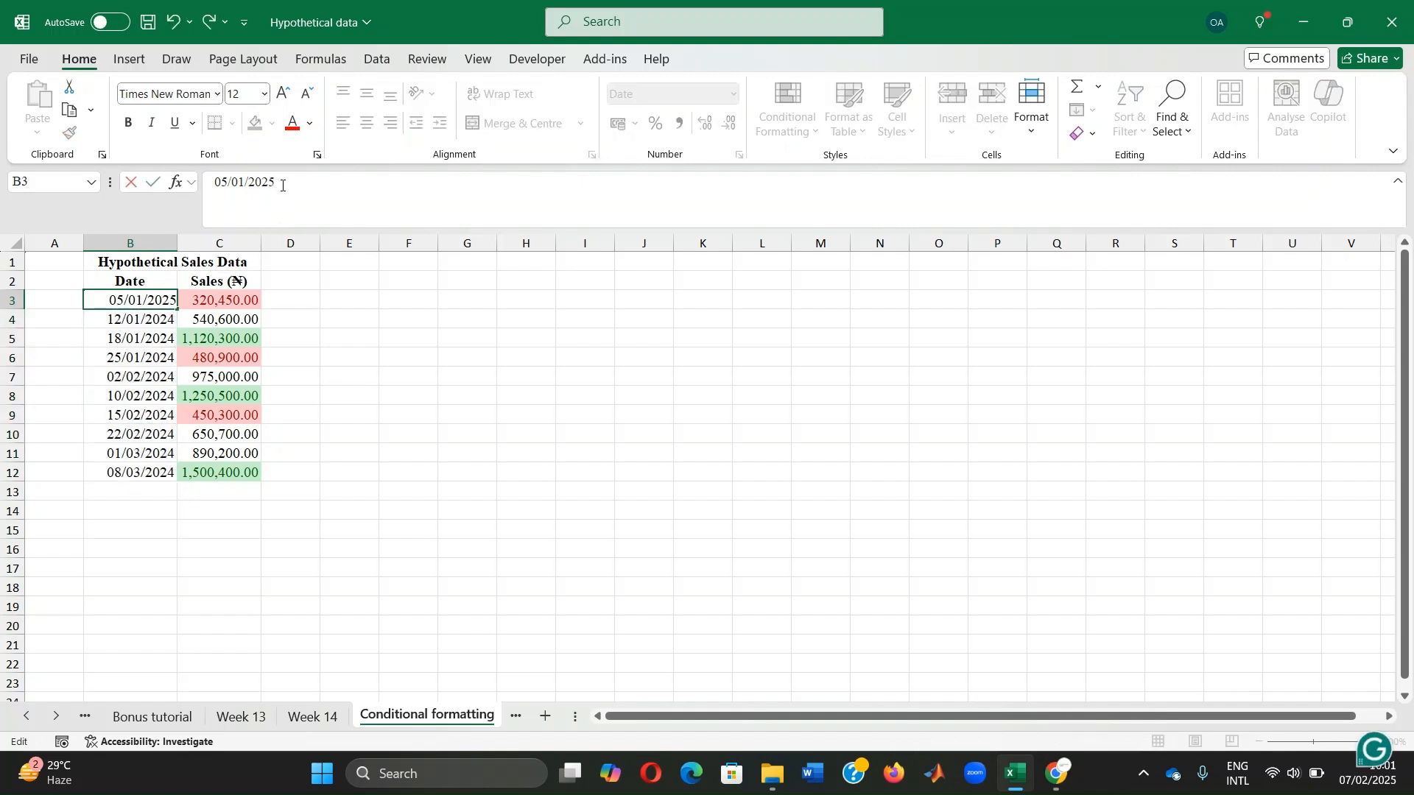
pyautogui.press('Return')
pyautogui.press('BackSpace')
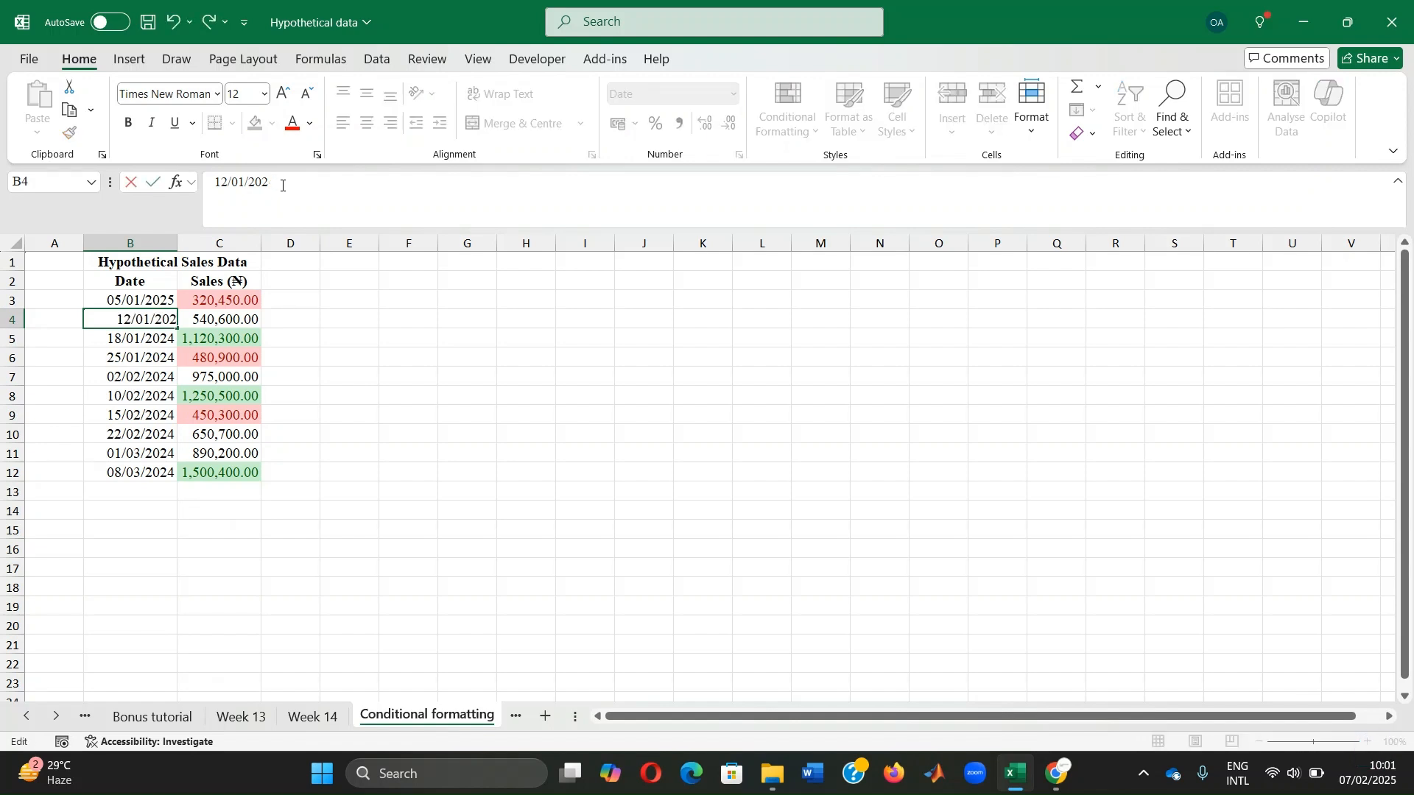
pyautogui.write('5')
pyautogui.press('Return')
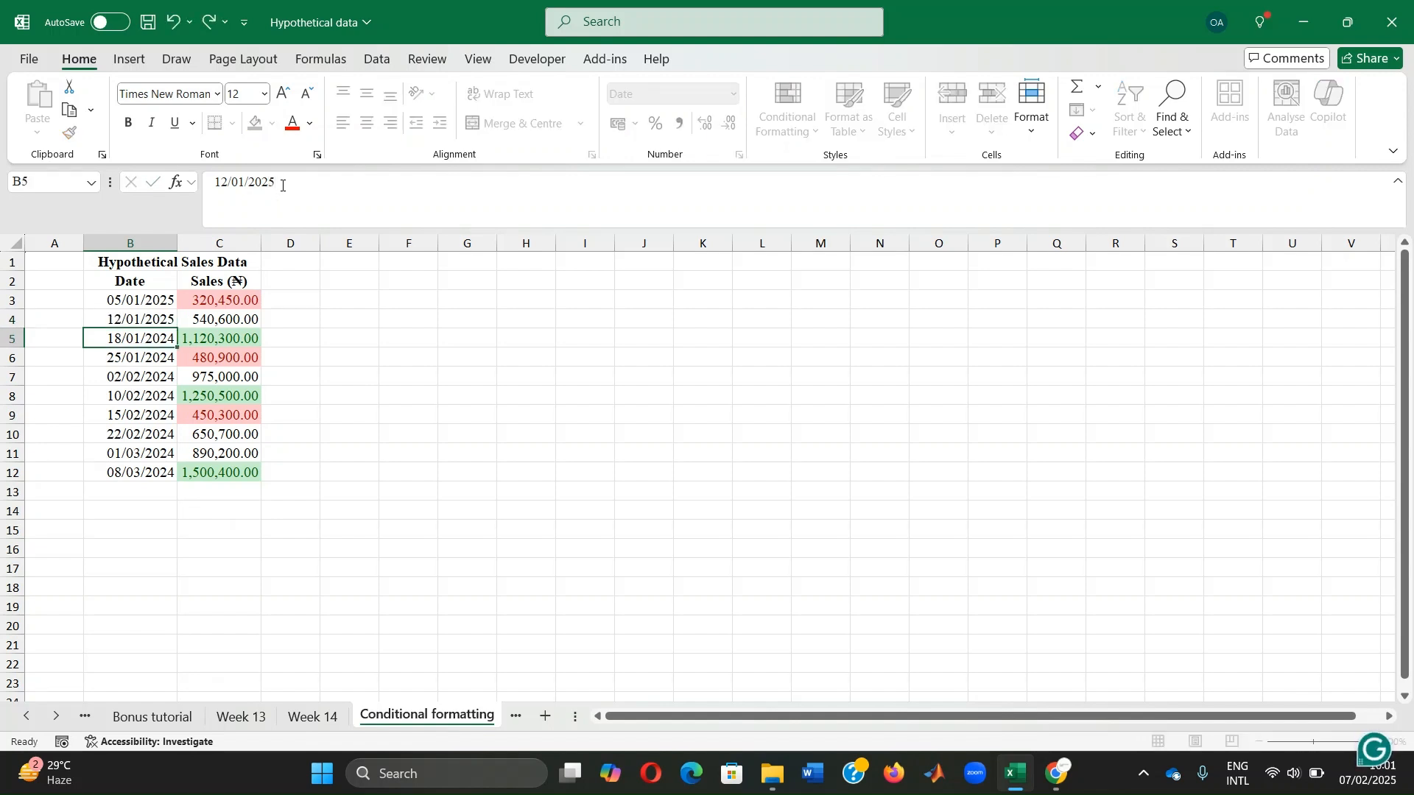
pyautogui.click(282, 186)
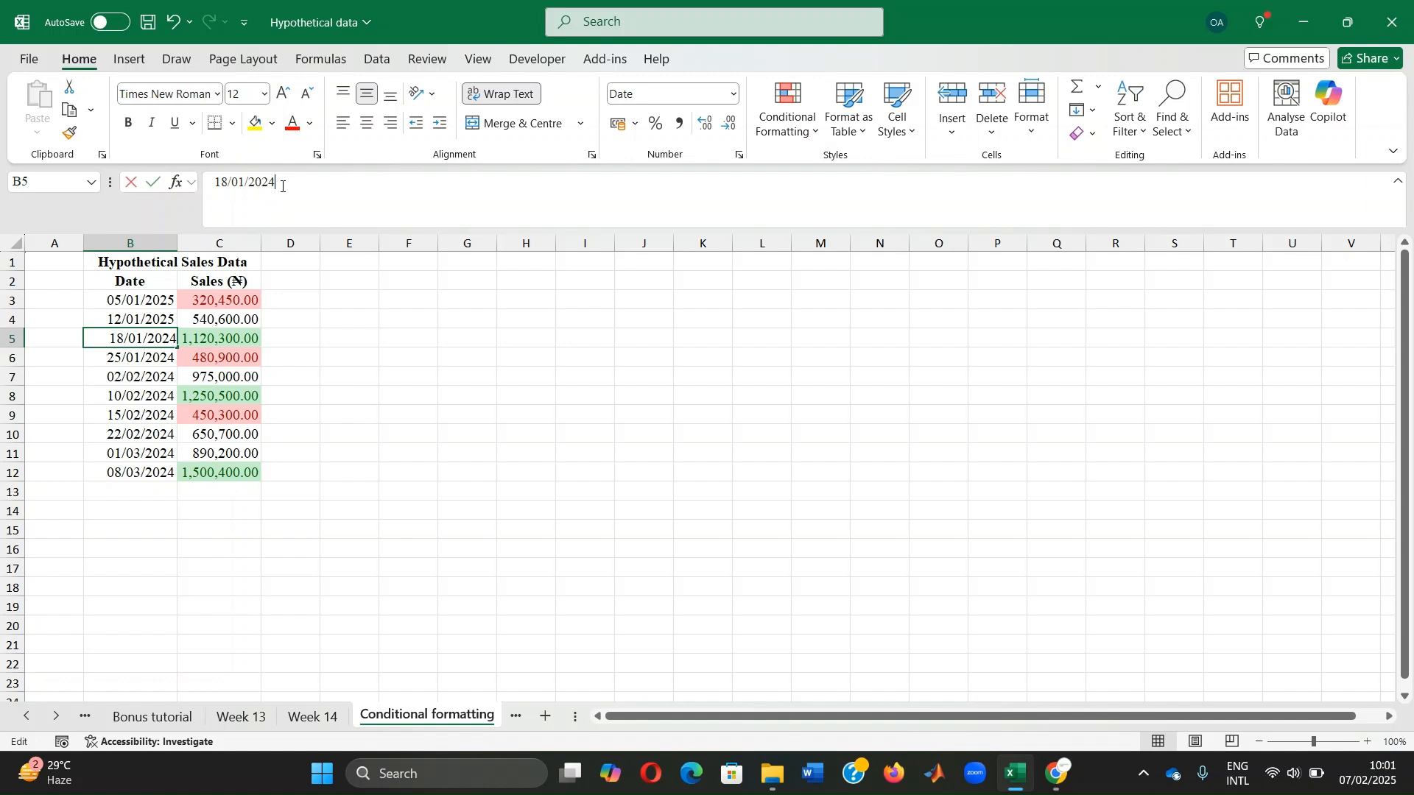
pyautogui.press('BackSpace')
pyautogui.write('5')
pyautogui.press('Return')
# - Change the dates in B6, B7 and B8 to 25/01/2025, 02/02/2025 and 10/02/2025
pyautogui.click(282, 185)
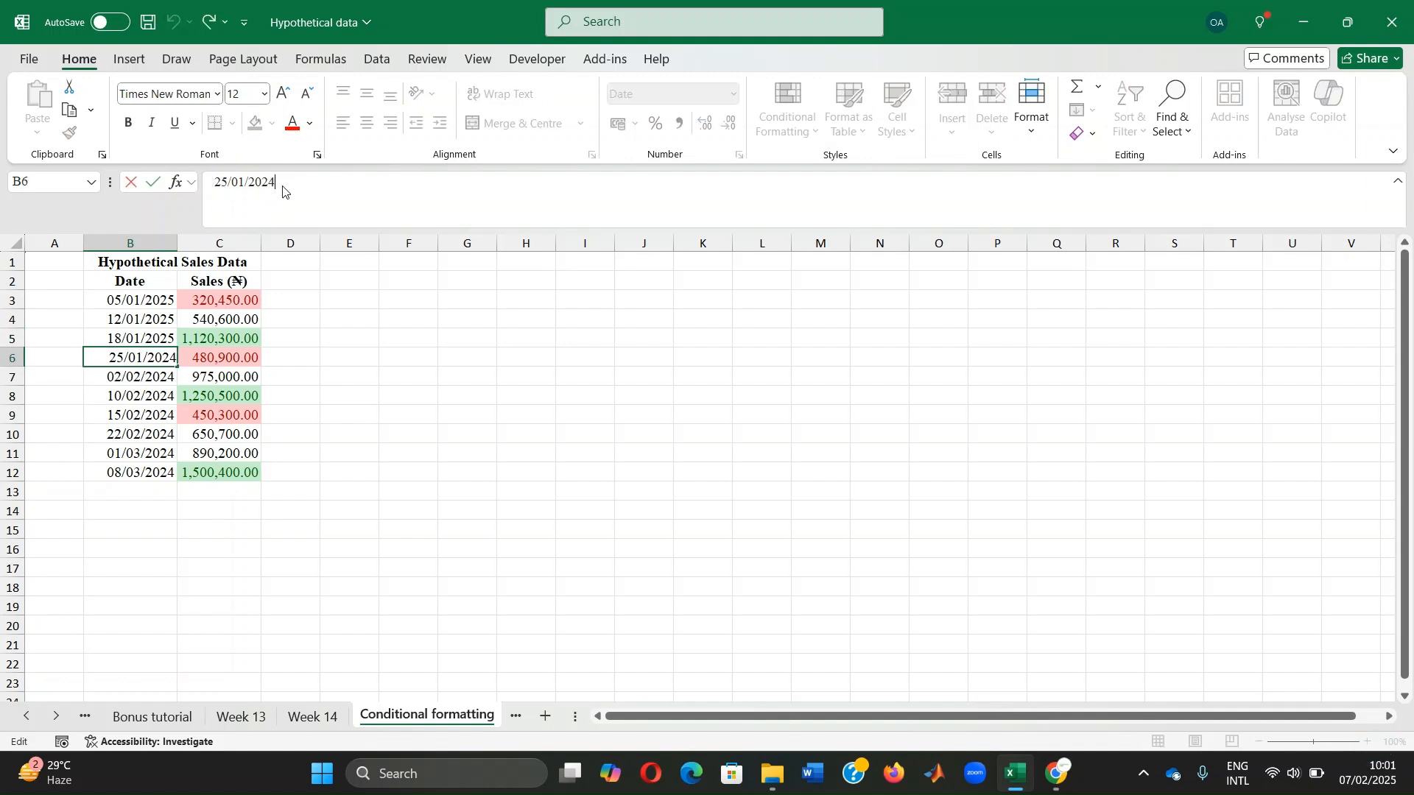
pyautogui.press('BackSpace')
pyautogui.write('5')
pyautogui.press('Return')
pyautogui.click(282, 185)
pyautogui.press('BackSpace')
pyautogui.write('5')
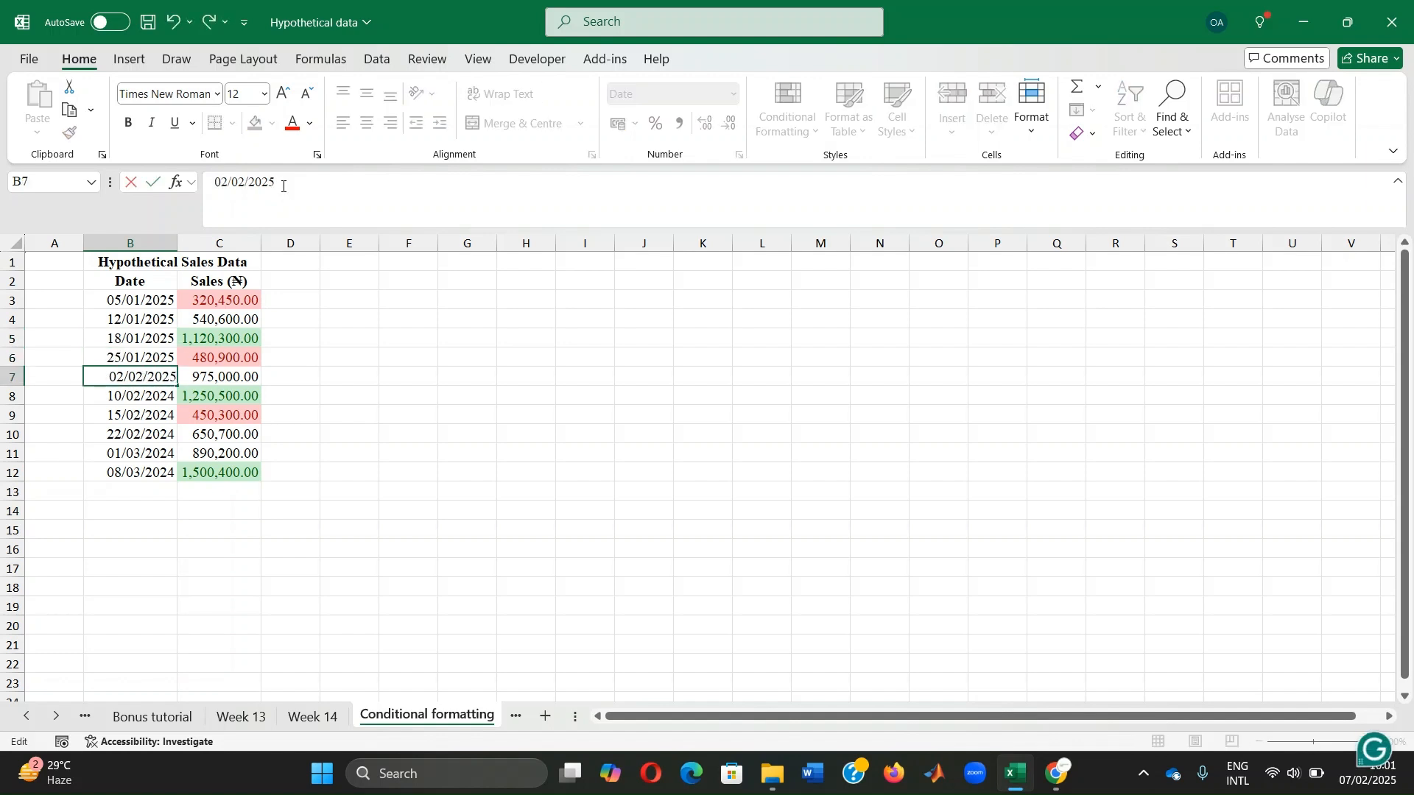
pyautogui.press('Return')
pyautogui.click(282, 185)
pyautogui.press('BackSpace')
pyautogui.write('5')
pyautogui.press('Return')
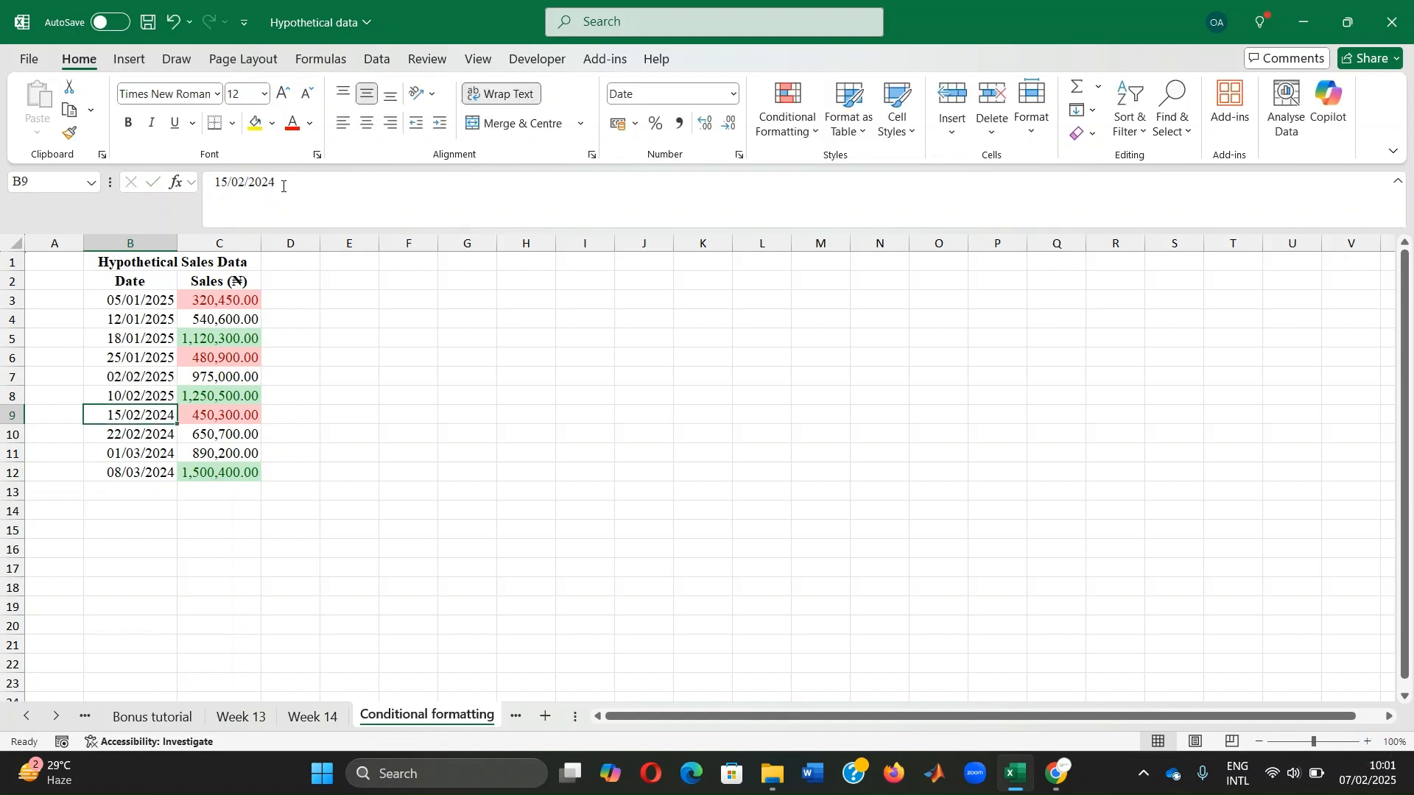
# - Change the dates in B9 and B10 to 15/02/2025 and 22/02/2025
pyautogui.click(282, 186)
pyautogui.press('BackSpace')
pyautogui.write('5')
pyautogui.press('Return')
pyautogui.click(282, 186)
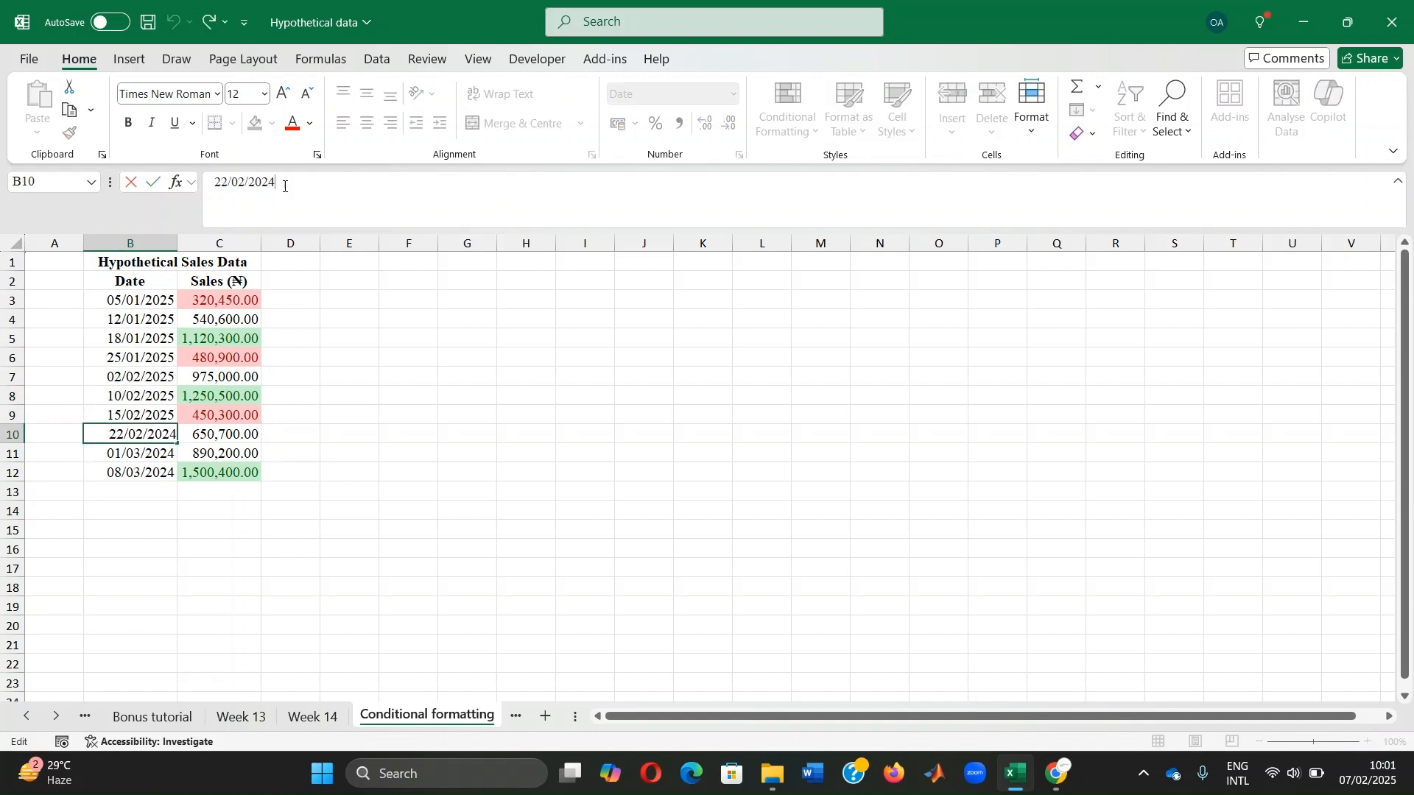
pyautogui.press('BackSpace')
pyautogui.write('5')
pyautogui.press('Return')
# - Change the dates in B11 and B12 to 01/03/2025 and 08/03/2025
pyautogui.click(282, 185)
pyautogui.press('BackSpace')
pyautogui.write('5')
pyautogui.press('Return')
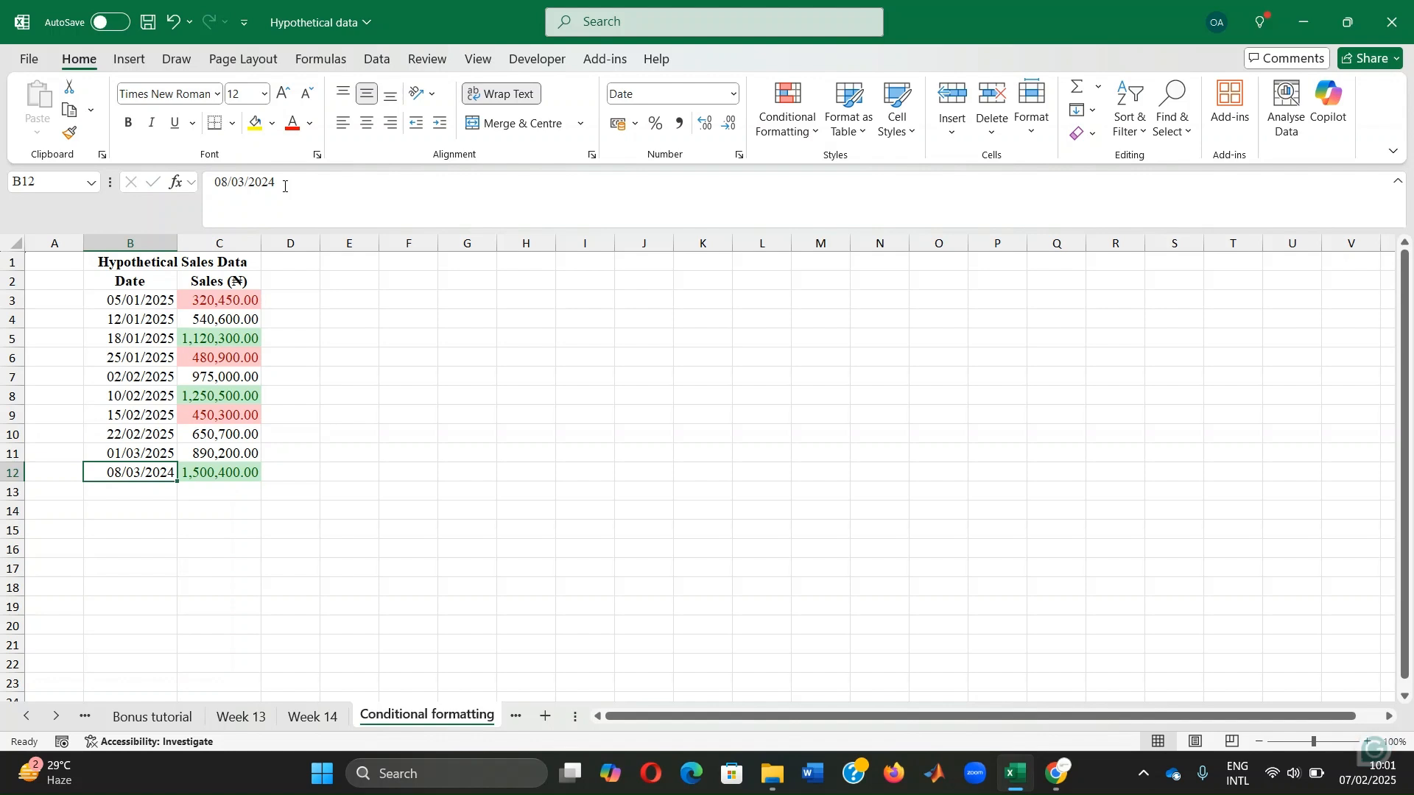
pyautogui.click(284, 185)
pyautogui.press('BackSpace')
pyautogui.write('5')
pyautogui.press('Return')
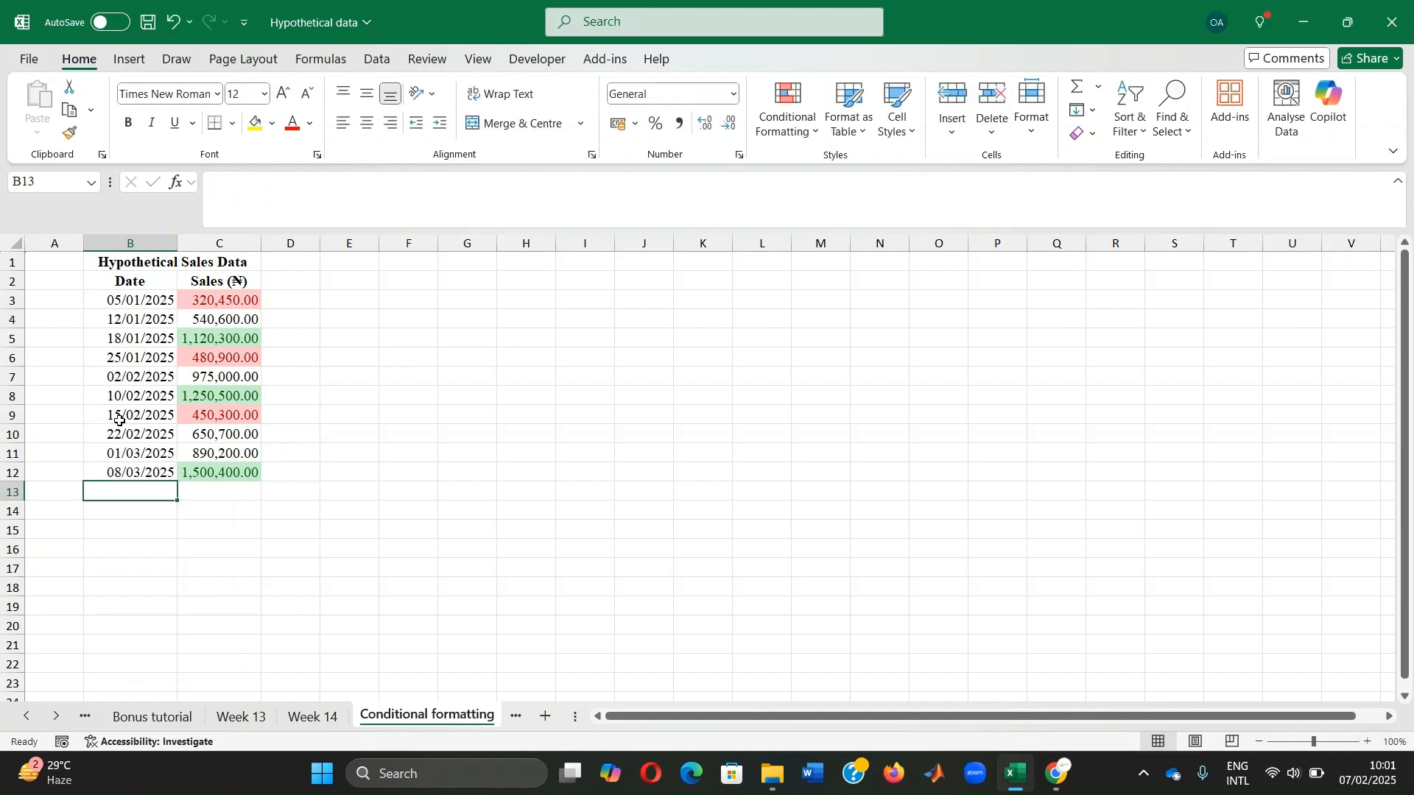
# - Highlight the dates in B3:B12 that occur this month using Green Fill with Dark Green Text
pyautogui.moveTo(130, 300); pyautogui.dragTo(136, 475)
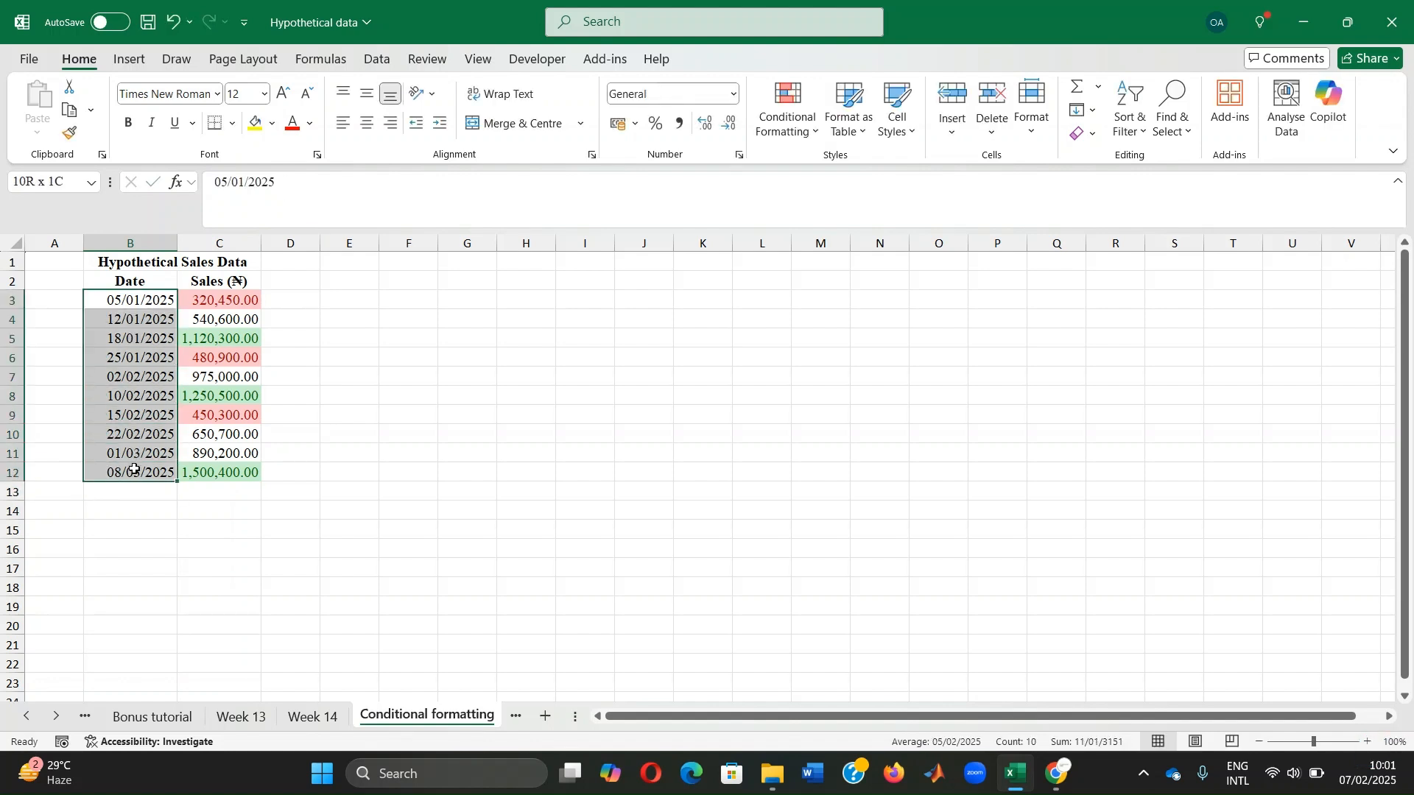
pyautogui.click(790, 122)
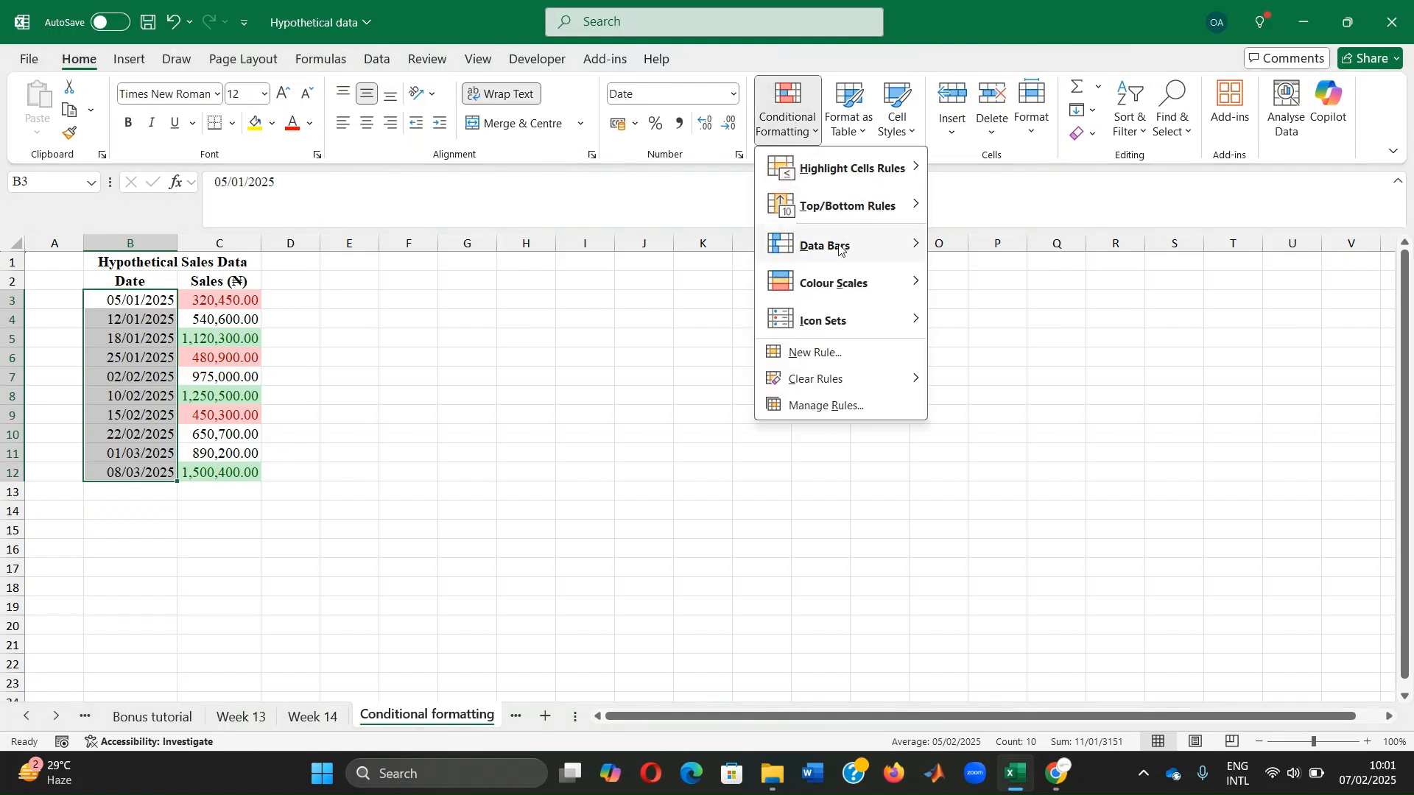
pyautogui.moveTo(869, 173)
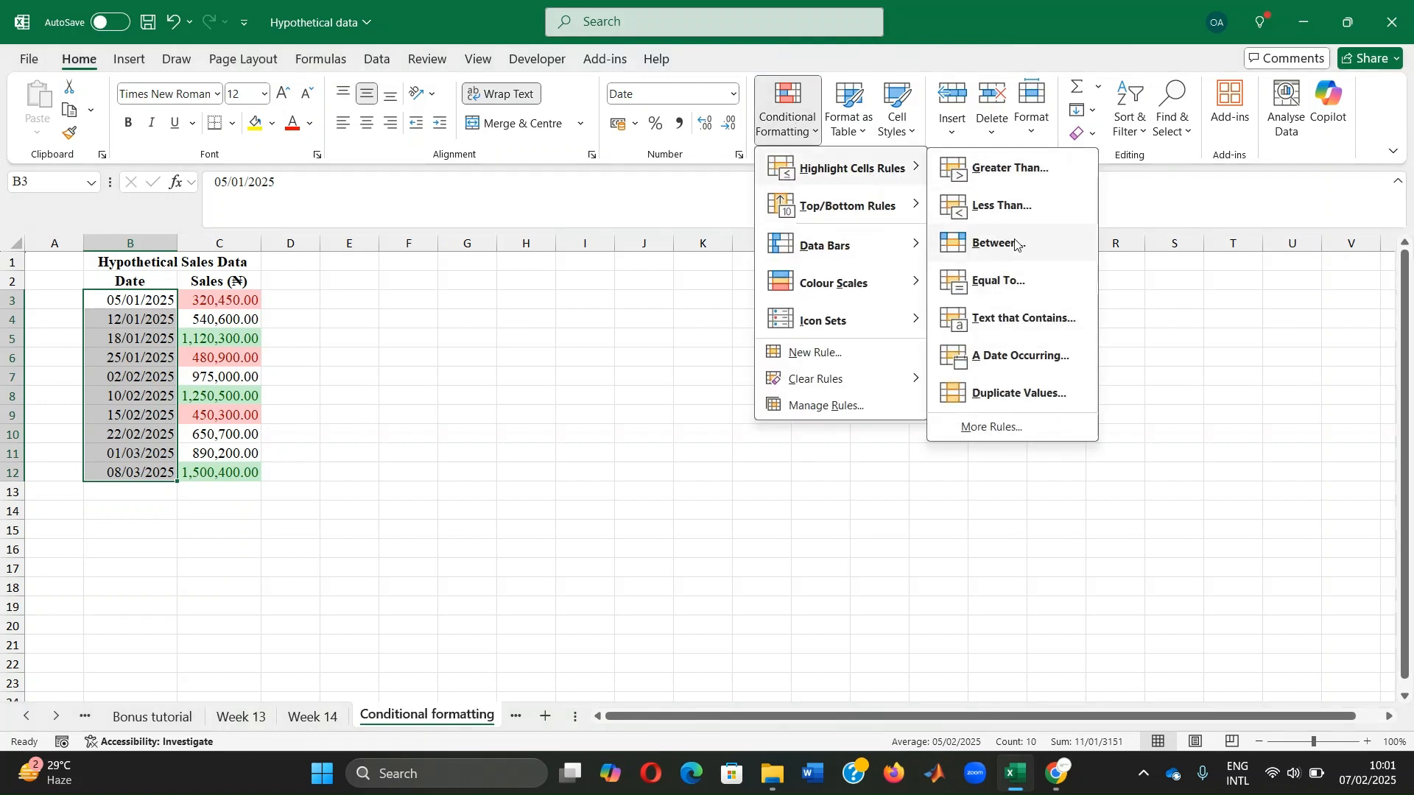
pyautogui.click(1020, 356)
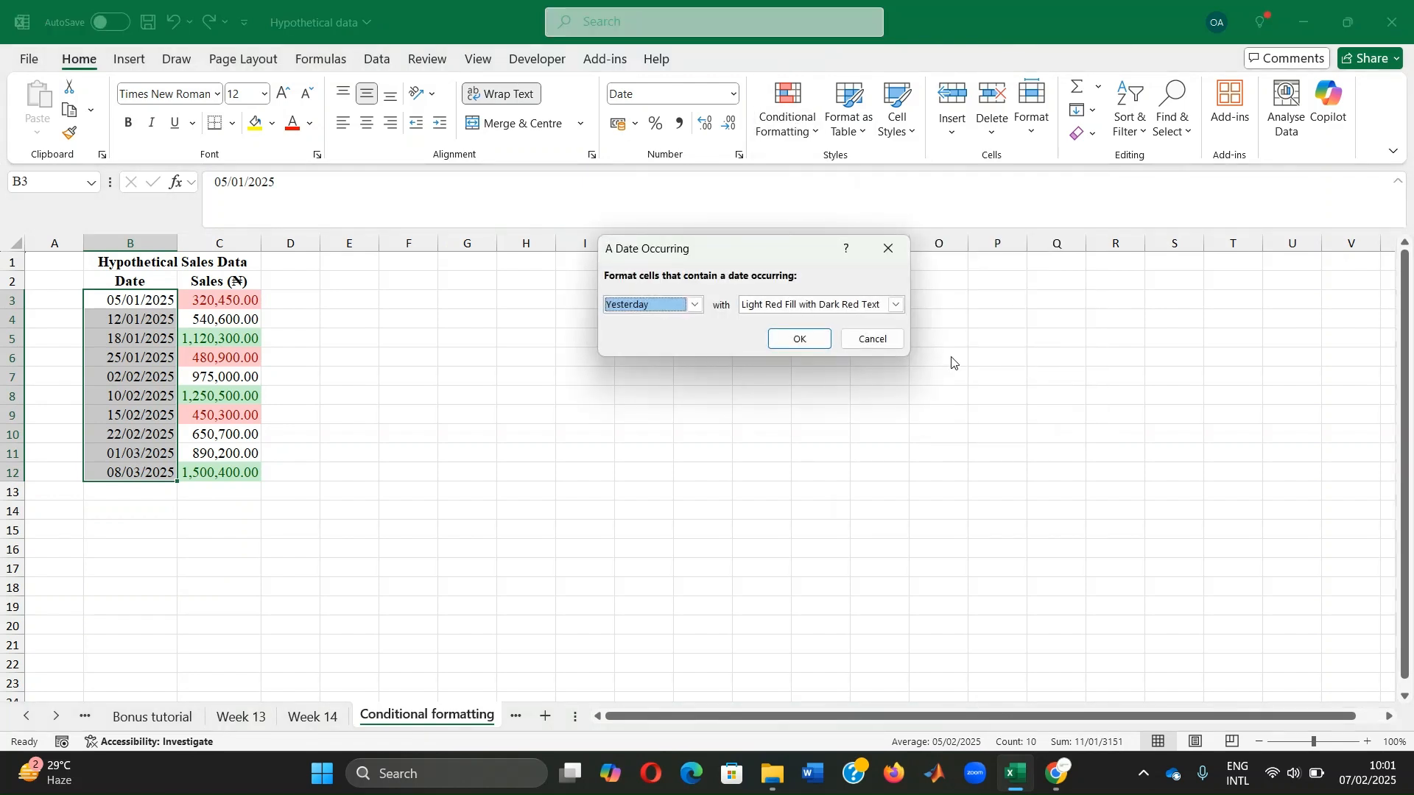
pyautogui.click(695, 304)
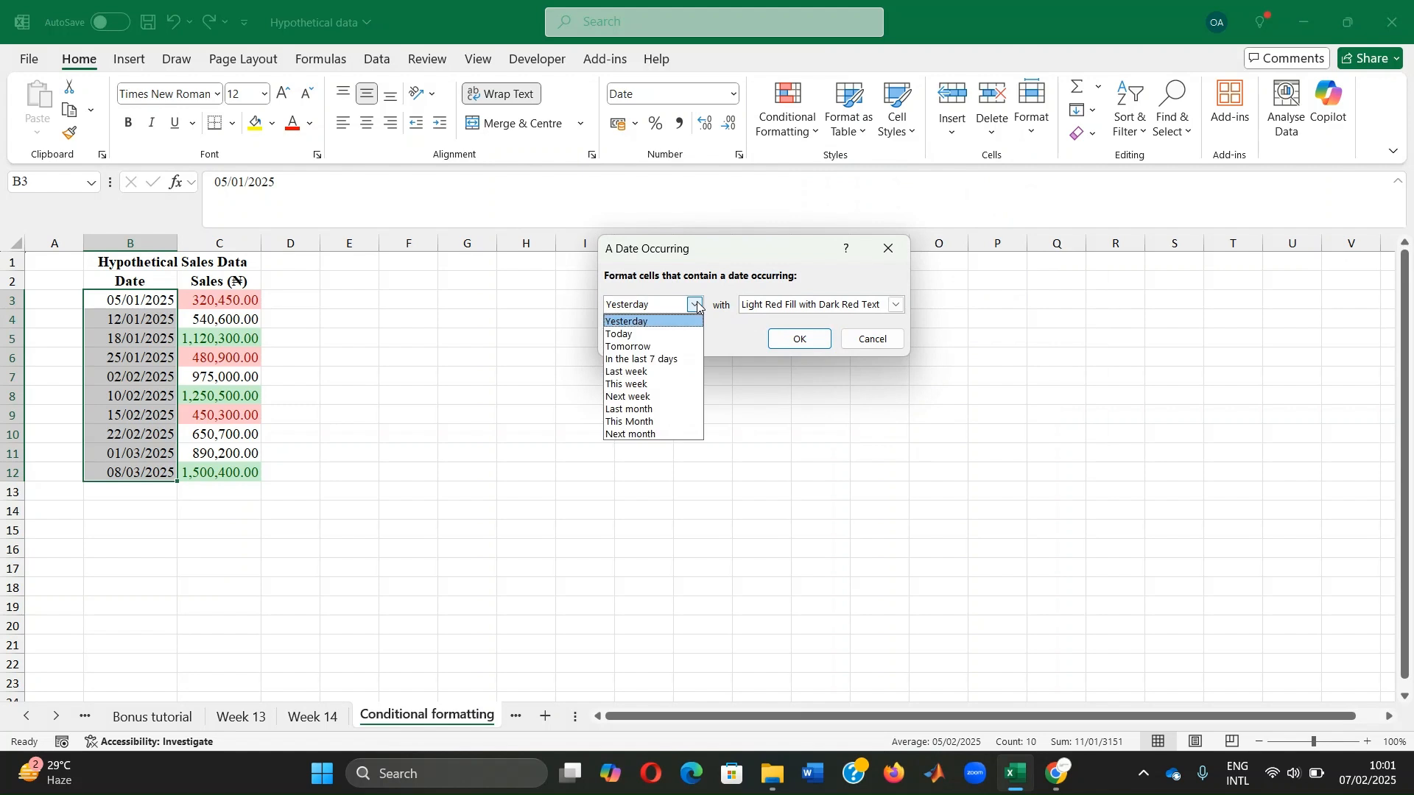
pyautogui.click(629, 422)
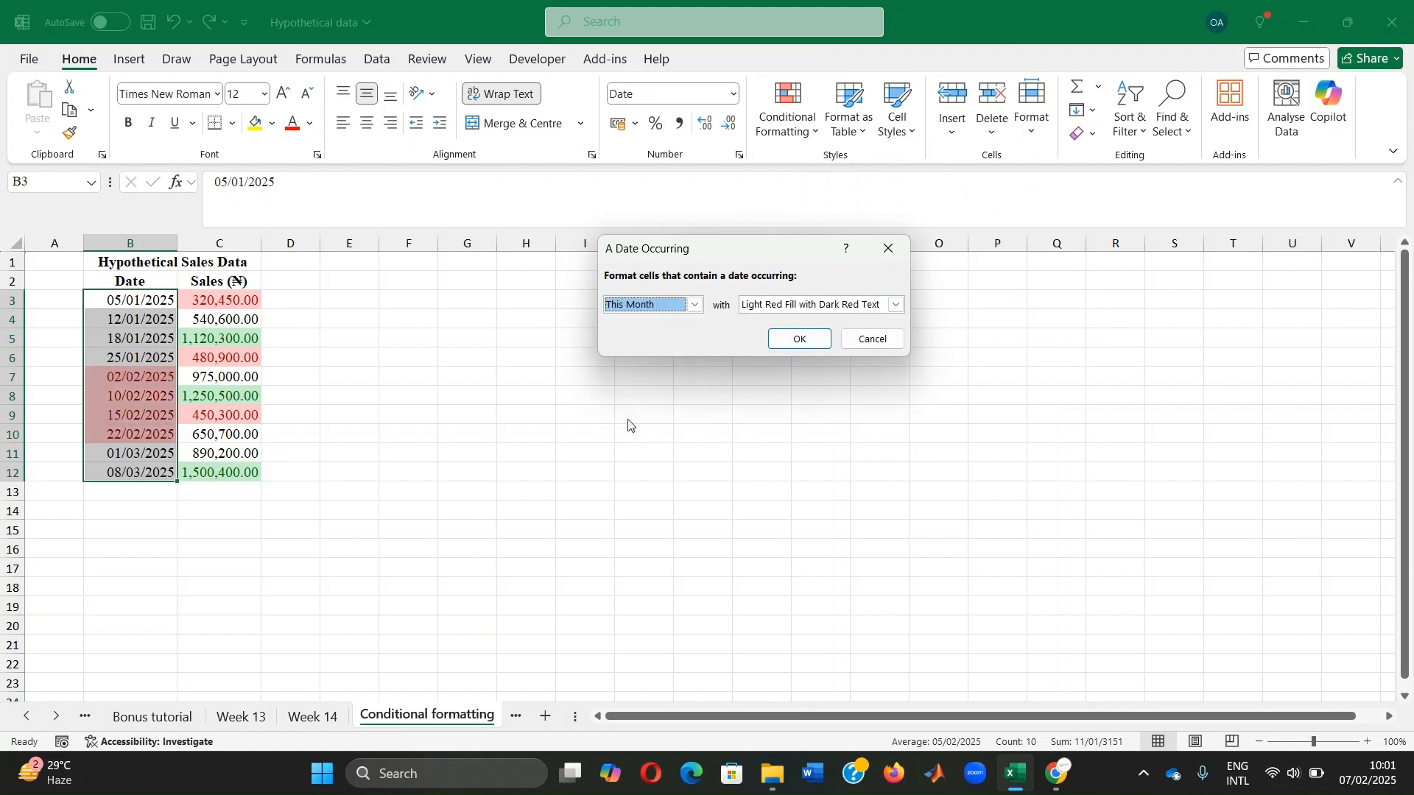
pyautogui.click(895, 305)
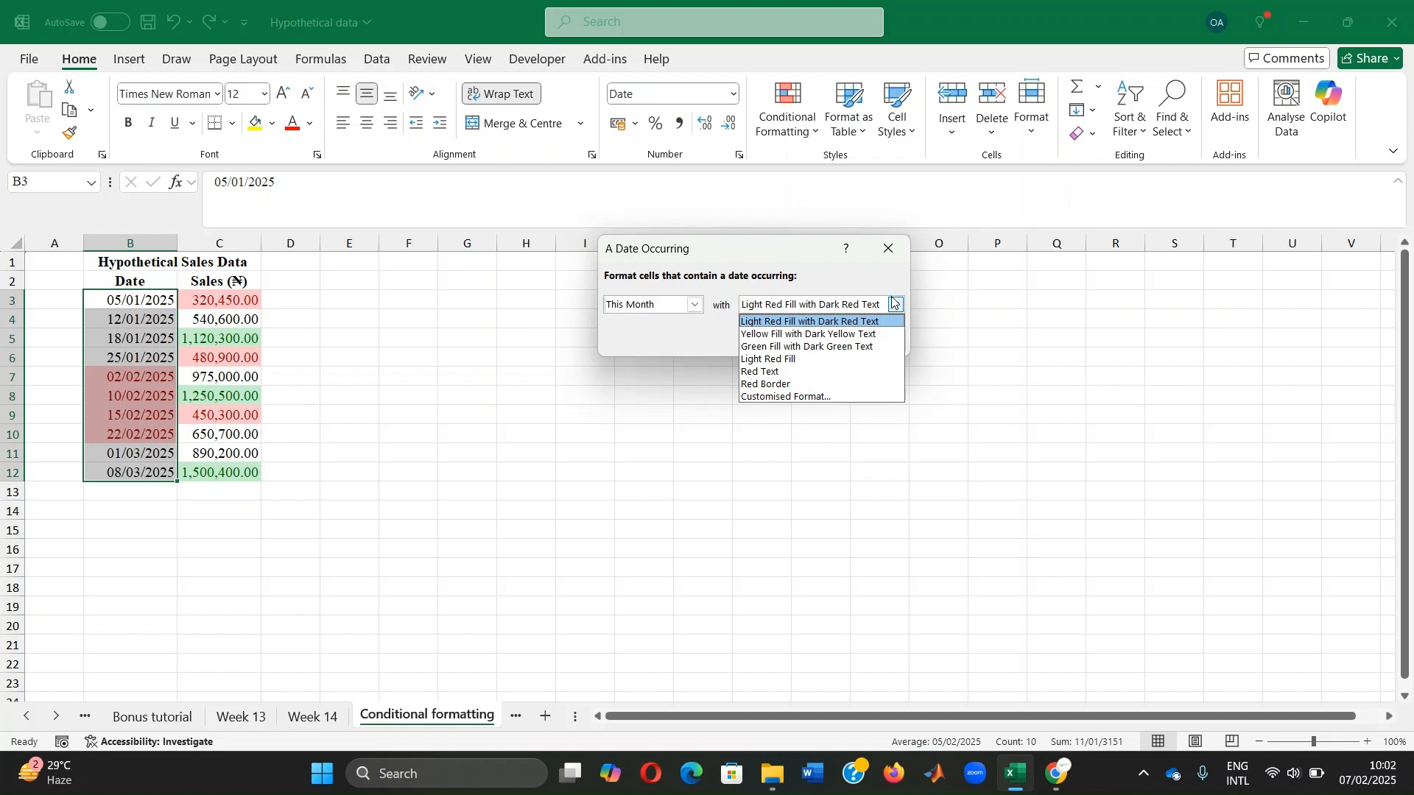
pyautogui.click(777, 347)
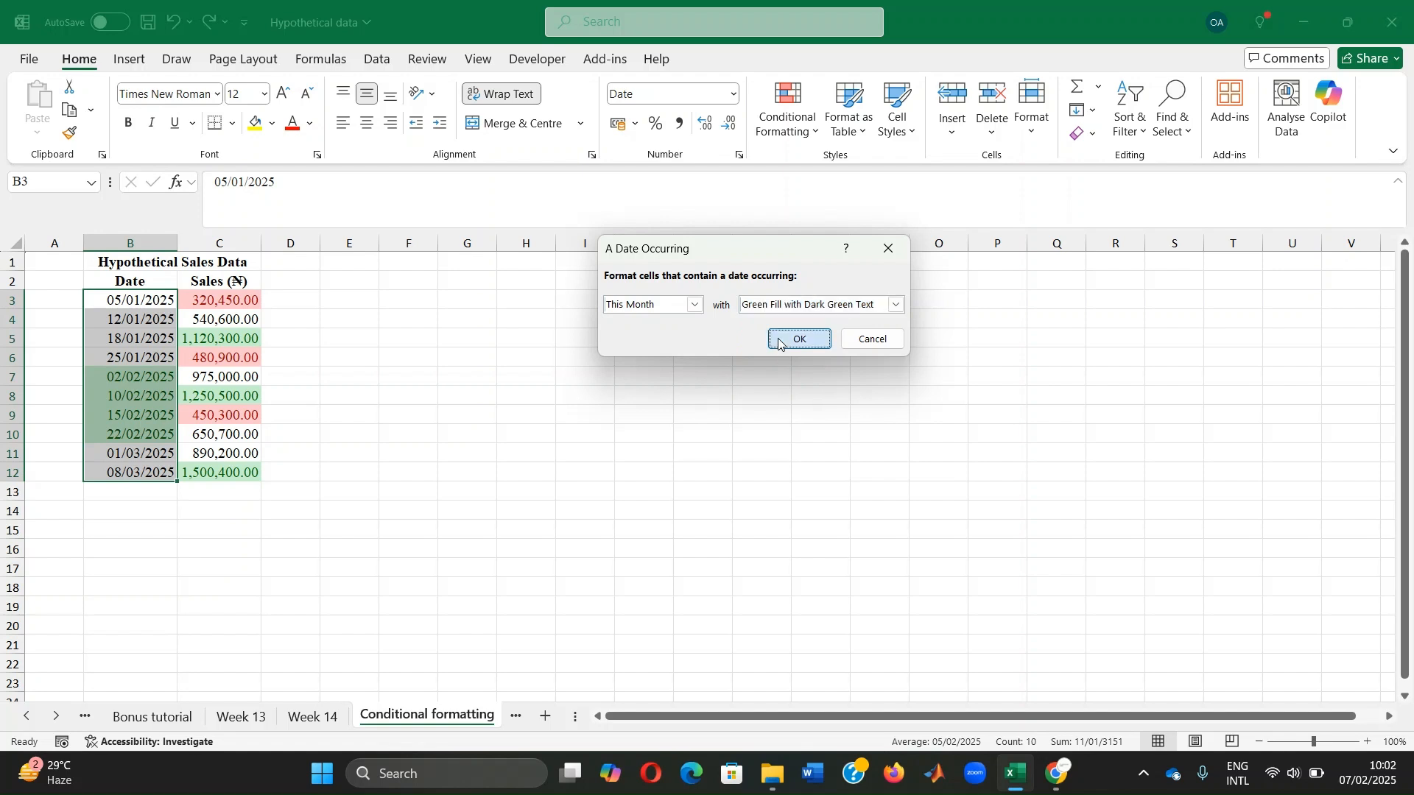
pyautogui.click(778, 339)
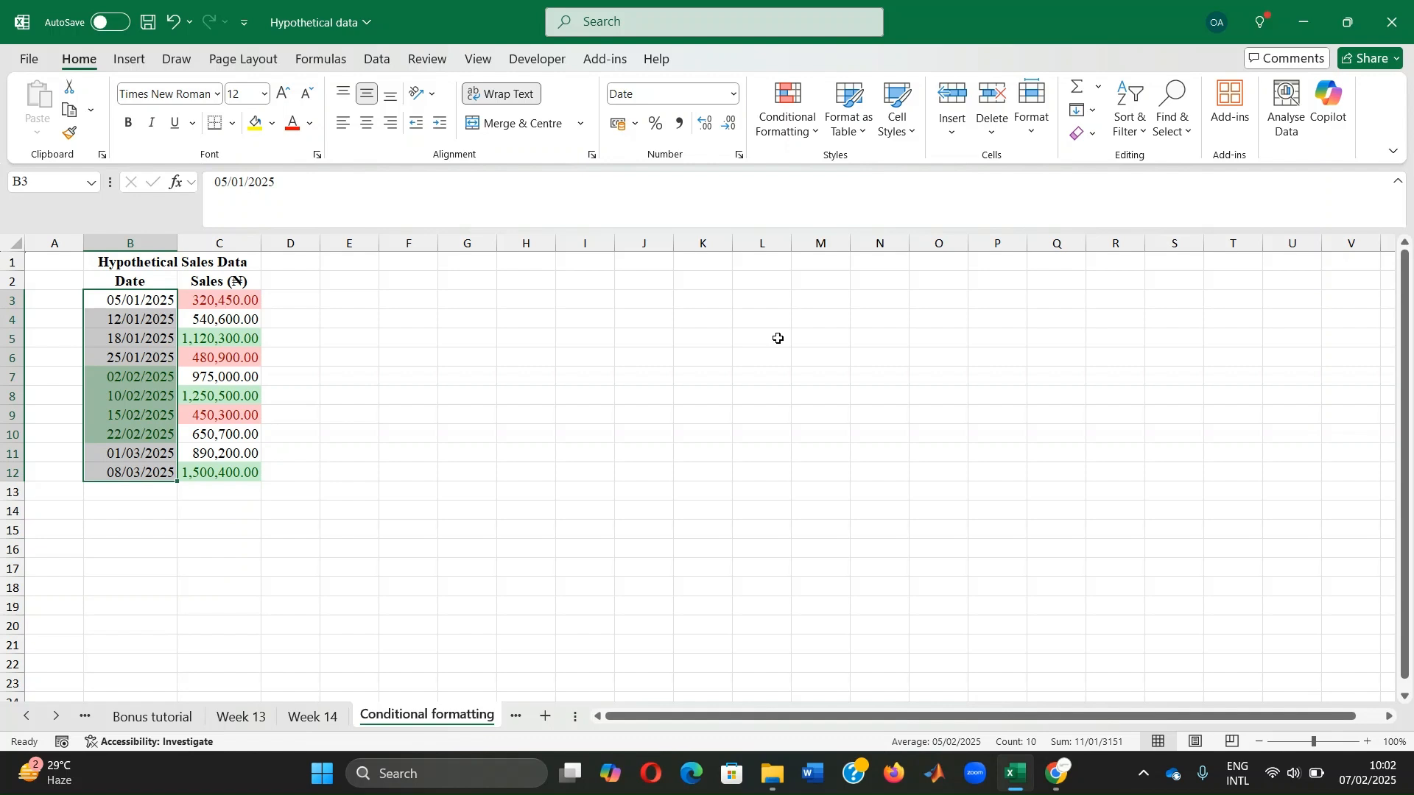
# - Add green gradient-fill data bars to the sales values in C3:C12
pyautogui.moveTo(200, 300); pyautogui.dragTo(202, 474)
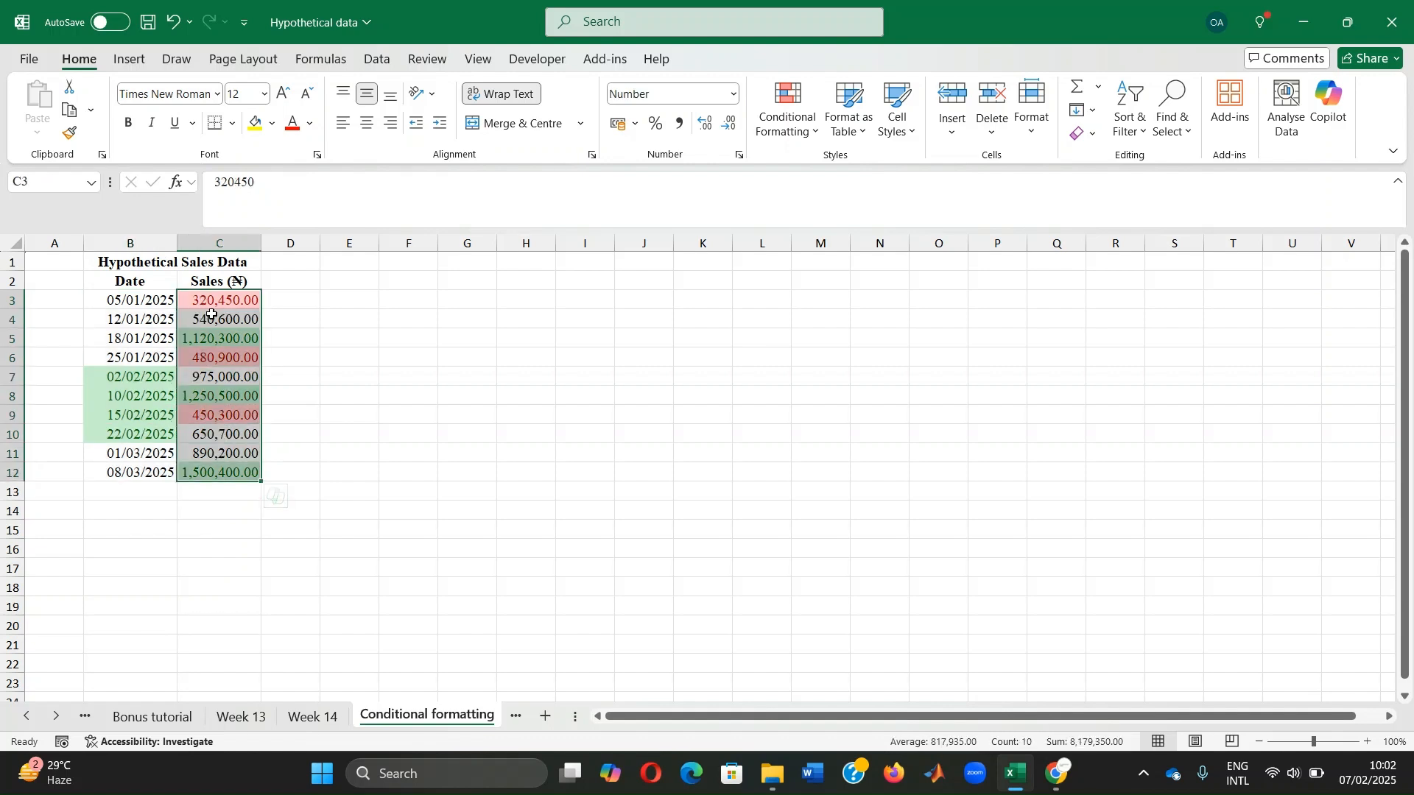
pyautogui.click(140, 300)
pyautogui.moveTo(206, 300); pyautogui.dragTo(209, 474)
pyautogui.click(800, 132)
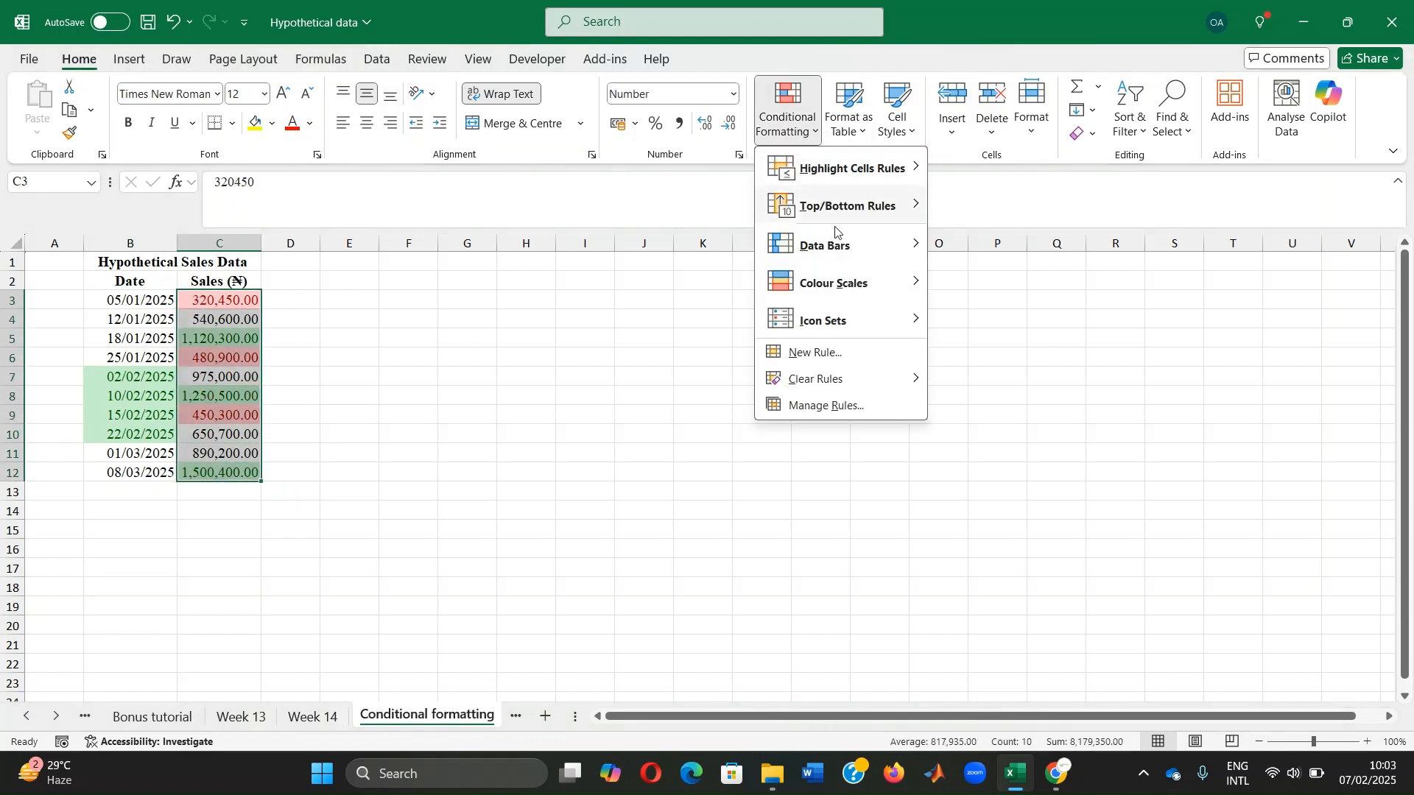
pyautogui.moveTo(846, 251)
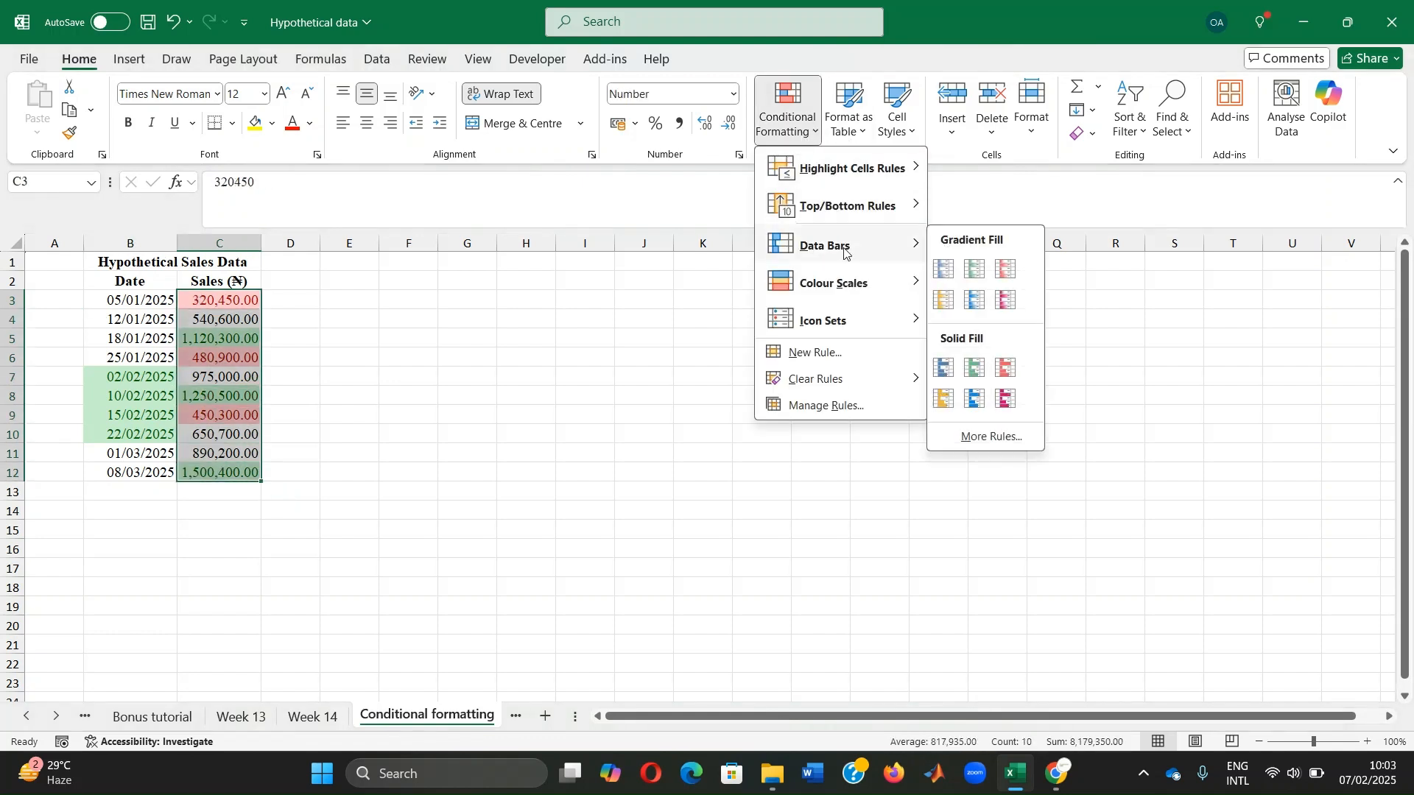
pyautogui.click(975, 270)
pyautogui.click(392, 355)
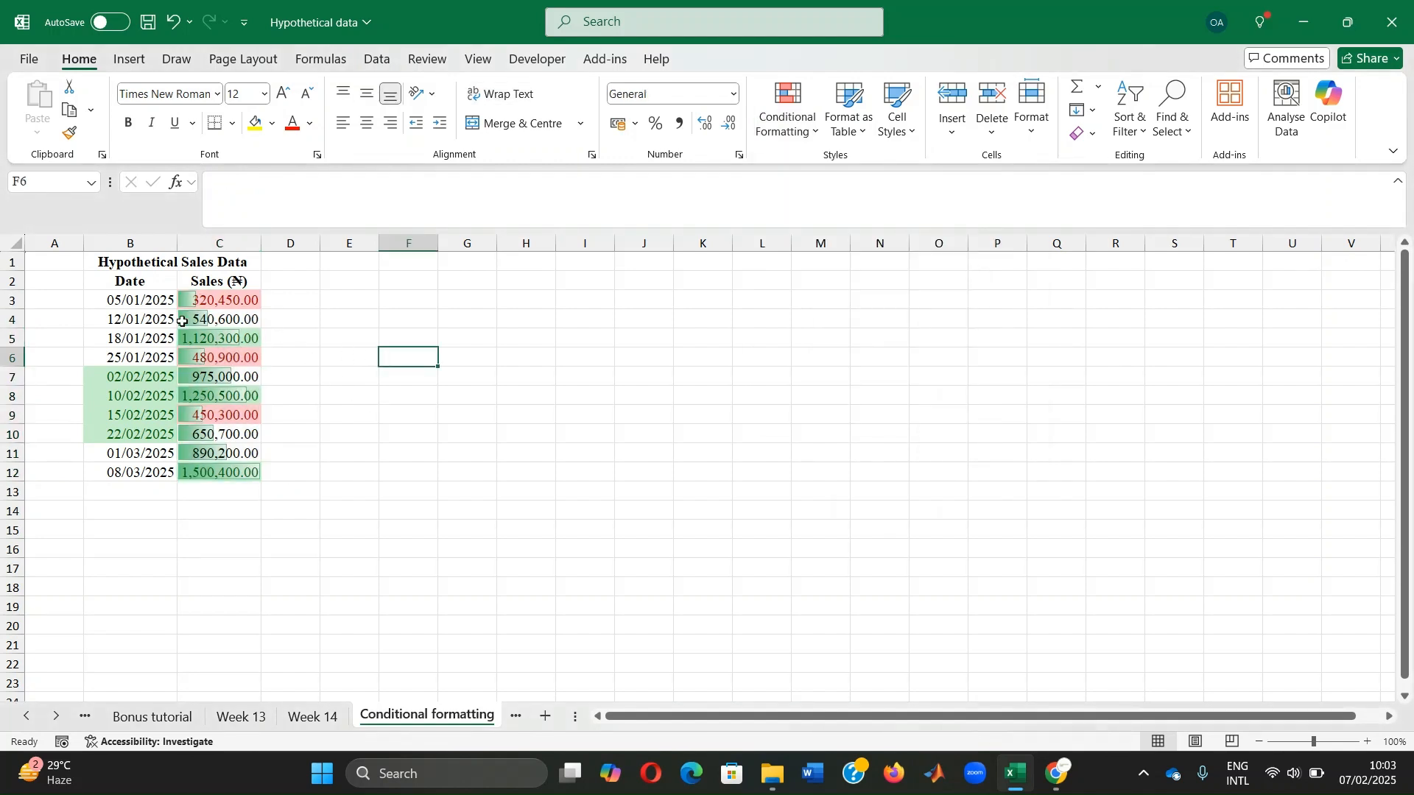